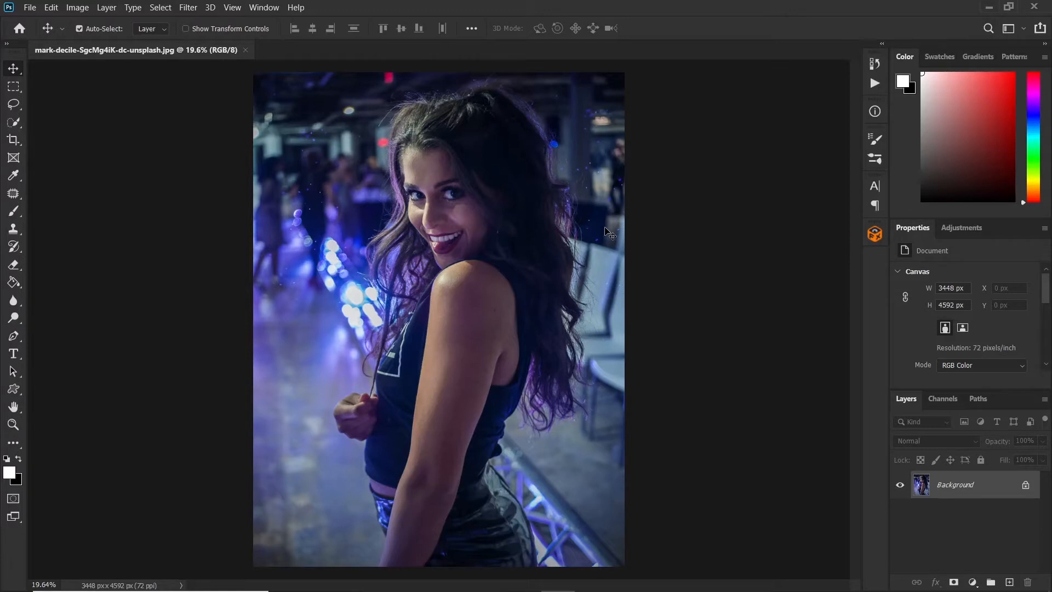
Reset the foreground and background colours to their defaults and desaturate the photo
{"action": "key", "text": "d"}
{"action": "key", "text": "ctrl+0"}
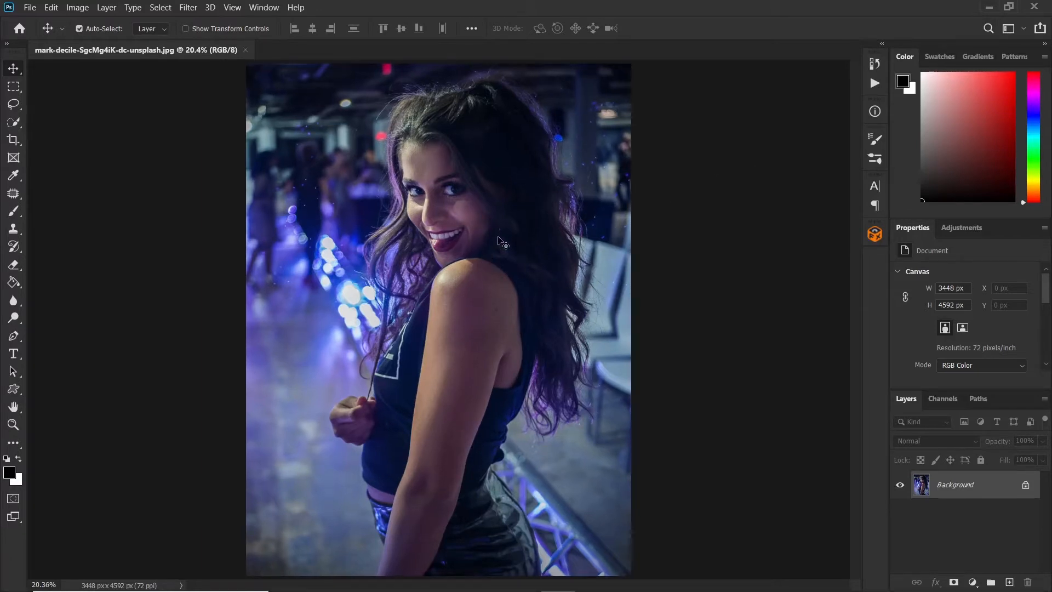
{"action": "left_click", "coordinate": [71, 11]}
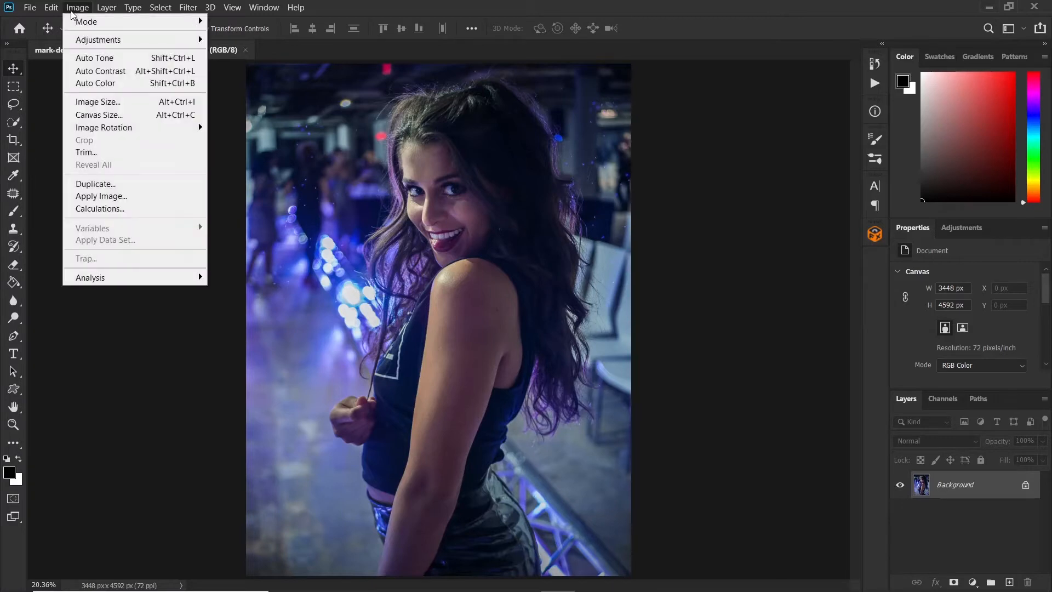
{"action": "mouse_move", "coordinate": [100, 45]}
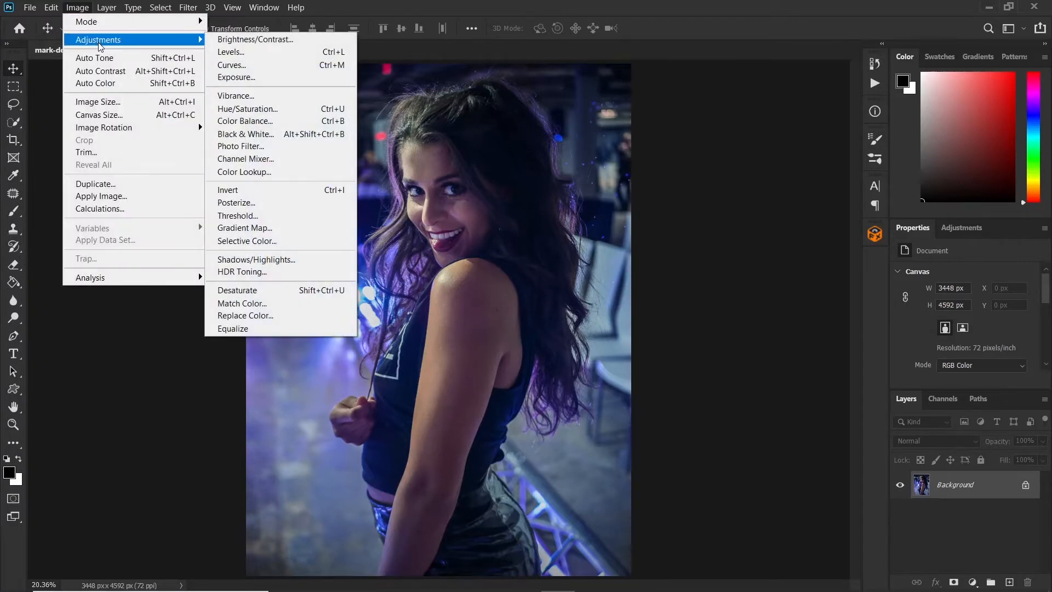
{"action": "left_click", "coordinate": [263, 291]}
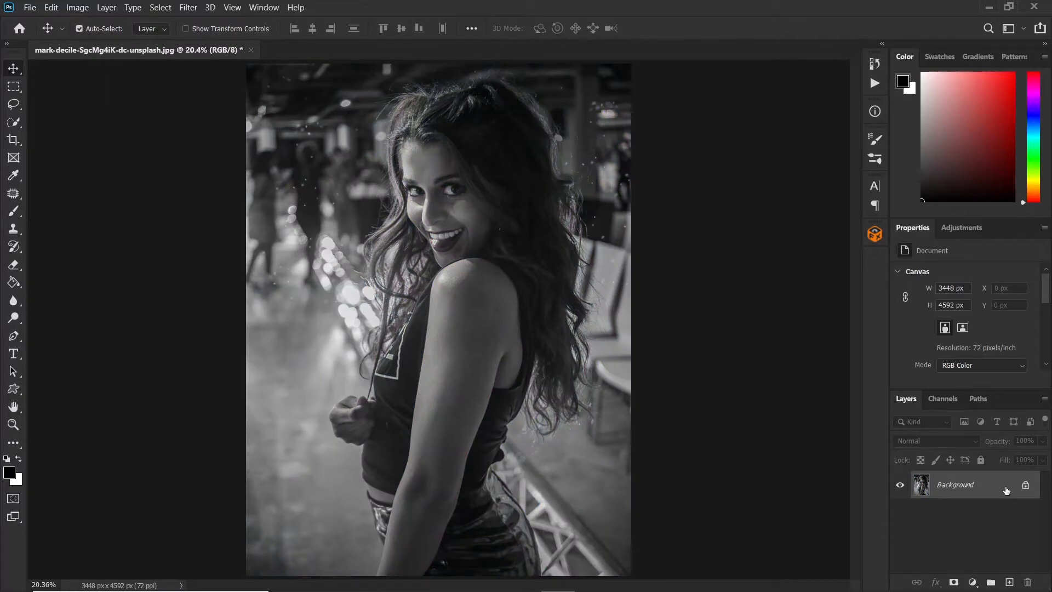
Duplicate the Background layer and exclude the red channel in the copy's blending options
{"action": "key", "text": "ctrl+j"}
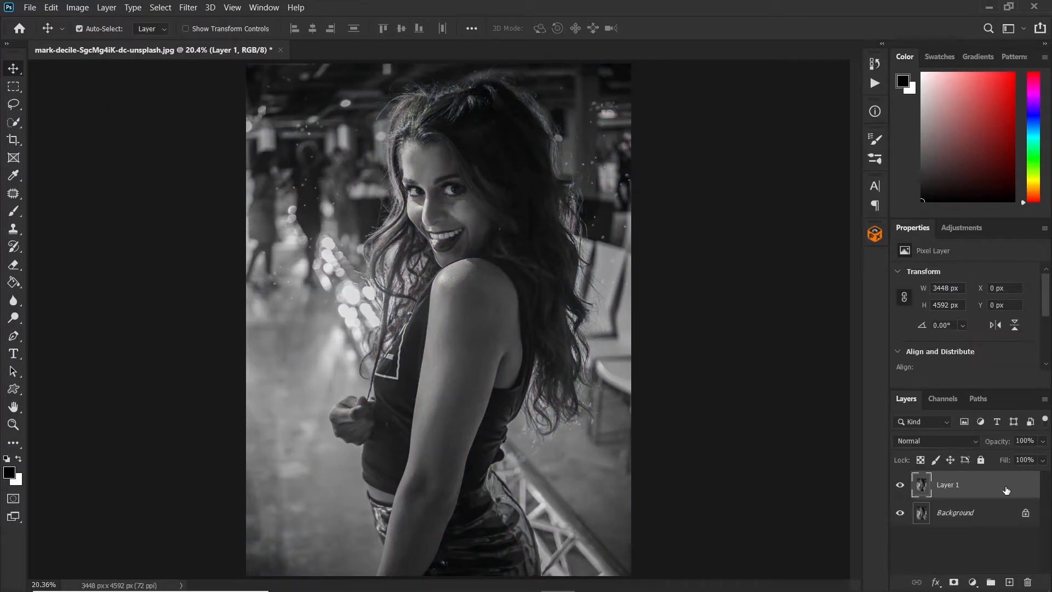
{"action": "right_click", "coordinate": [1006, 489]}
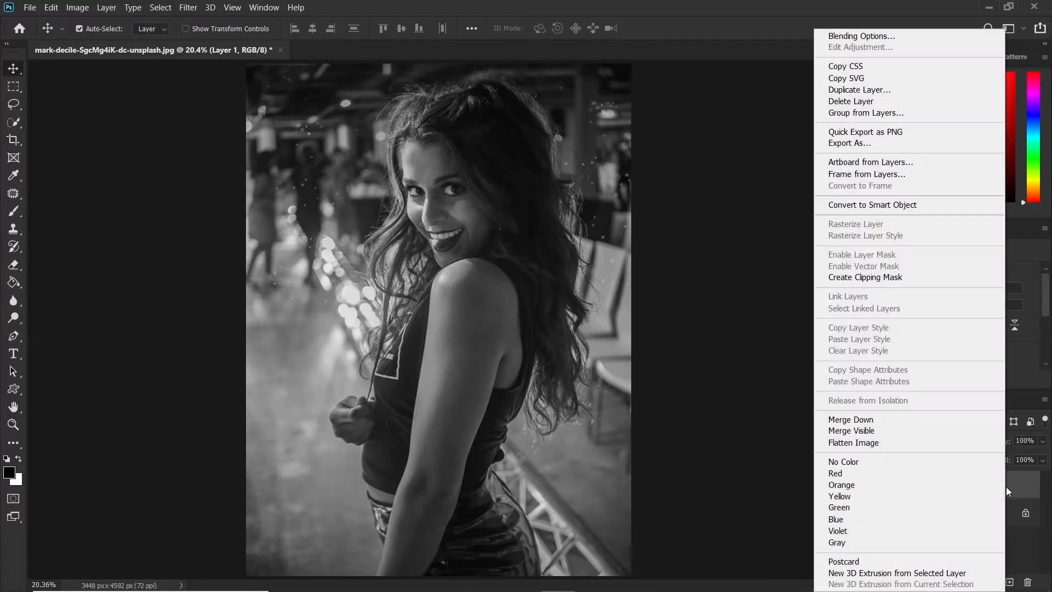
{"action": "left_click", "coordinate": [868, 36]}
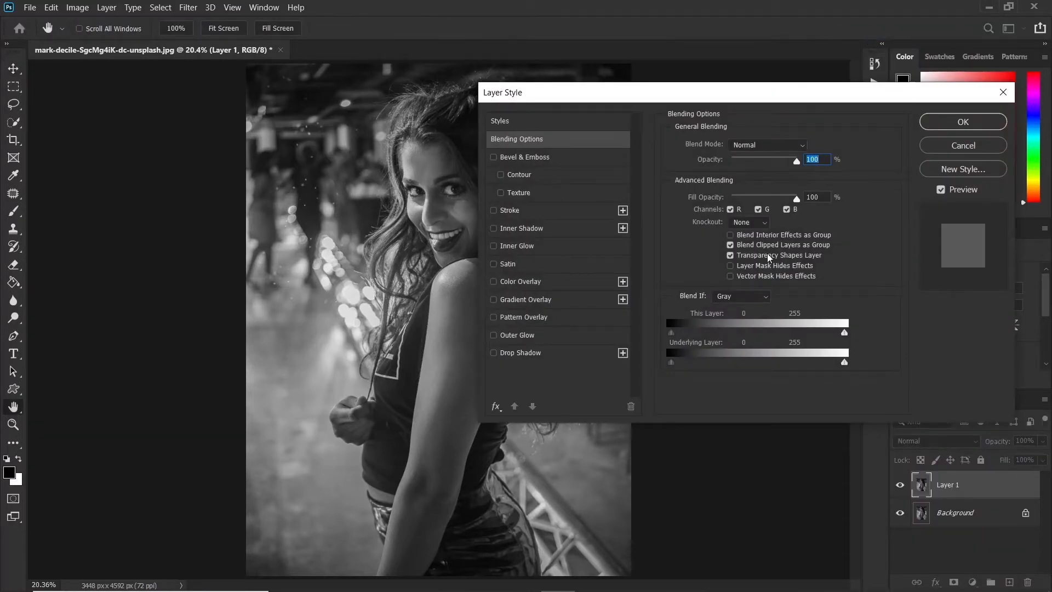
{"action": "left_click", "coordinate": [731, 209]}
{"action": "left_click", "coordinate": [962, 122]}
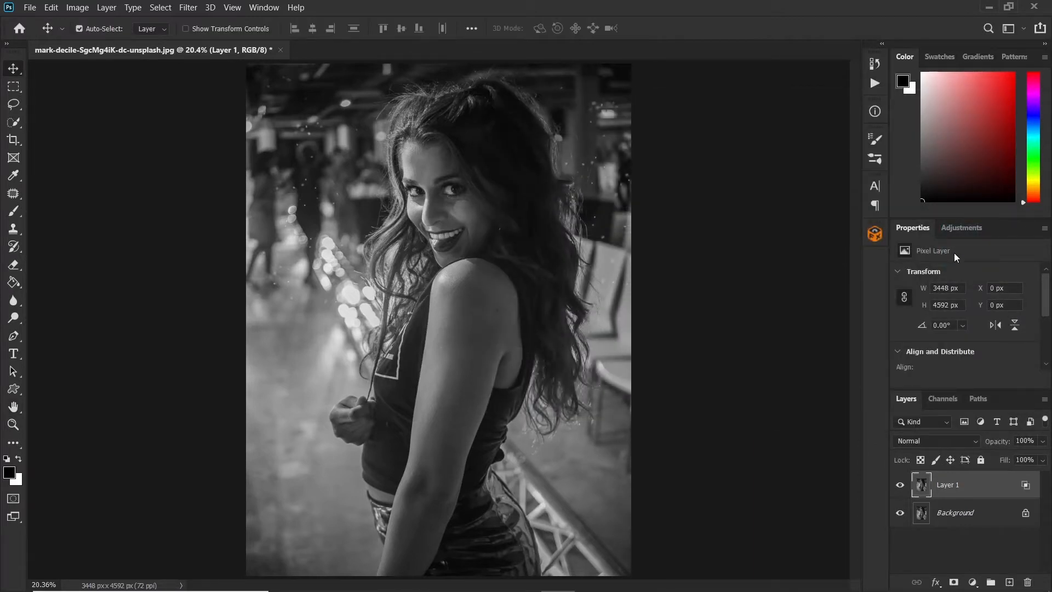
Shift the duplicated layer 40 px to the right to create the red and cyan colour split
{"action": "key", "text": "shift+Right"}
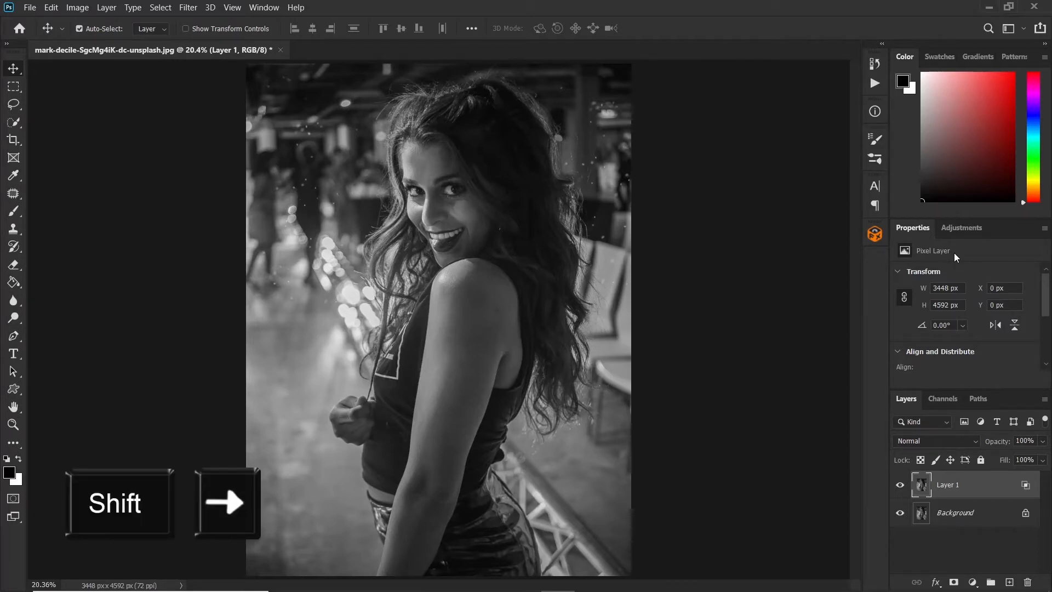
{"action": "key", "text": "shift+Right"}
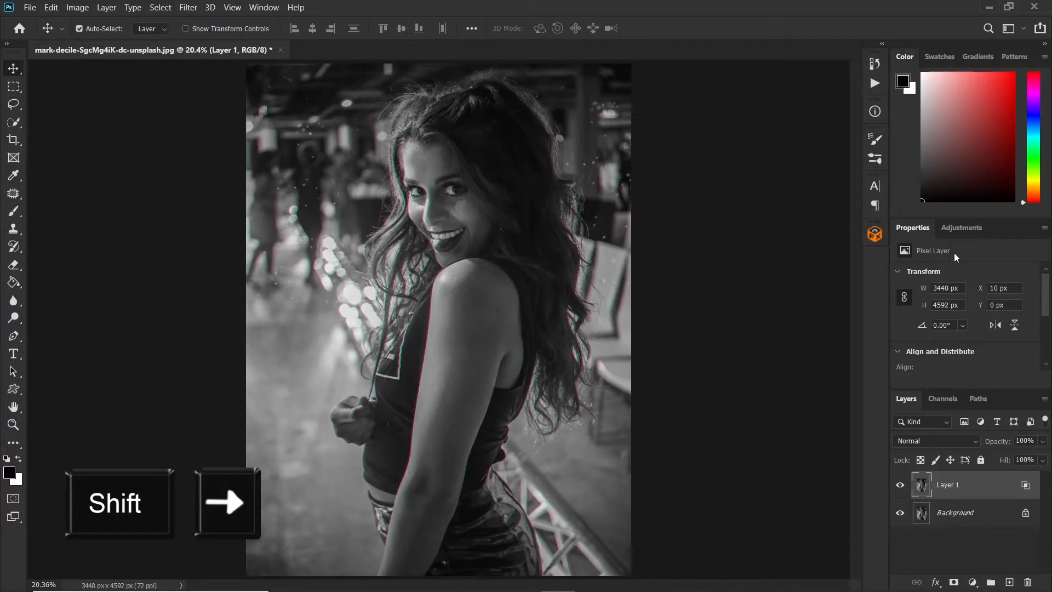
{"action": "key", "text": "shift+Right"}
{"action": "key", "text": "shift+Right"}
{"action": "key", "text": "shift+Right"}
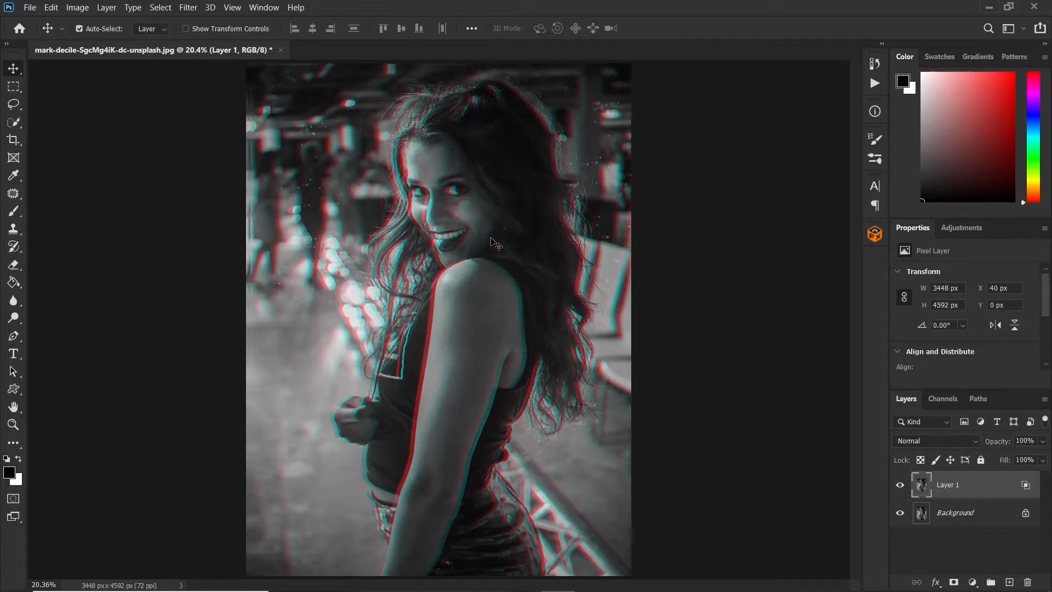
Select a horizontal strip about 2704 × 119 px across the top of the forehead and shift its pixels 40 px left
{"action": "left_click", "coordinate": [13, 86]}
{"action": "left_click", "coordinate": [60, 85]}
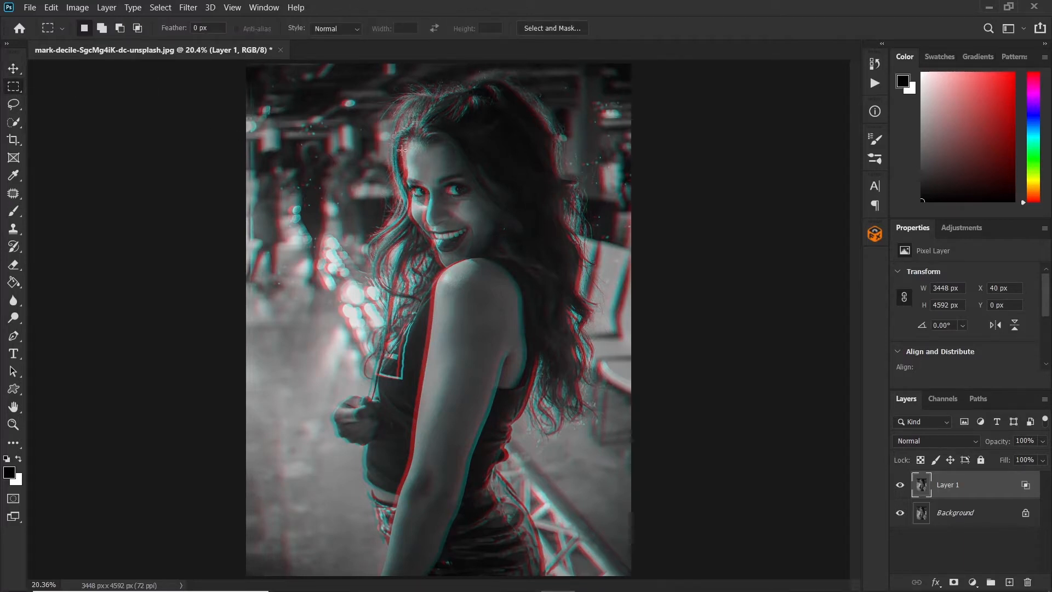
{"action": "left_click_drag", "start_coordinate": [273, 137], "coordinate": [574, 149]}
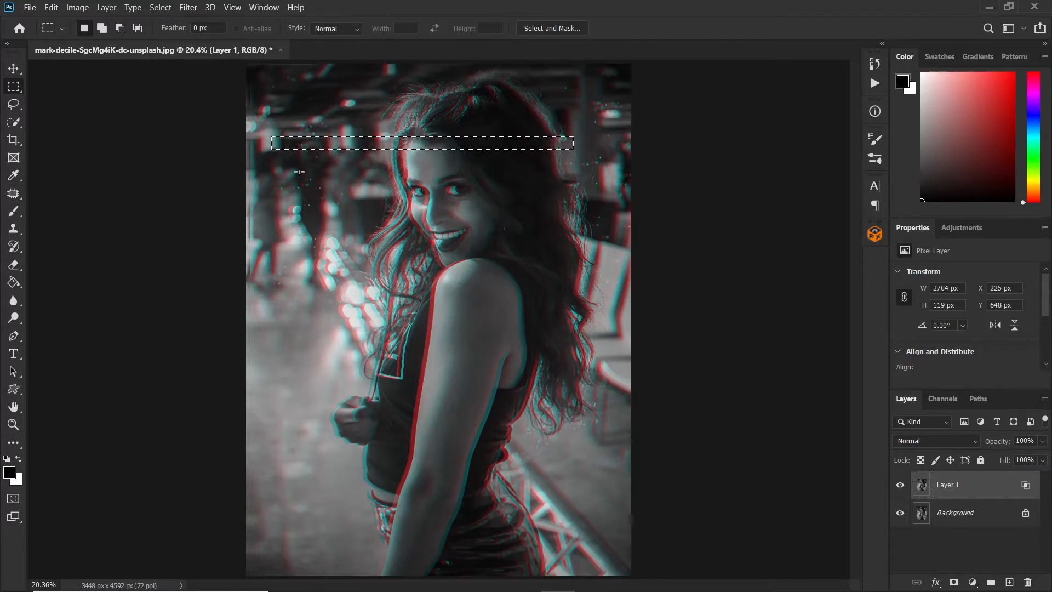
{"action": "left_click", "coordinate": [13, 70]}
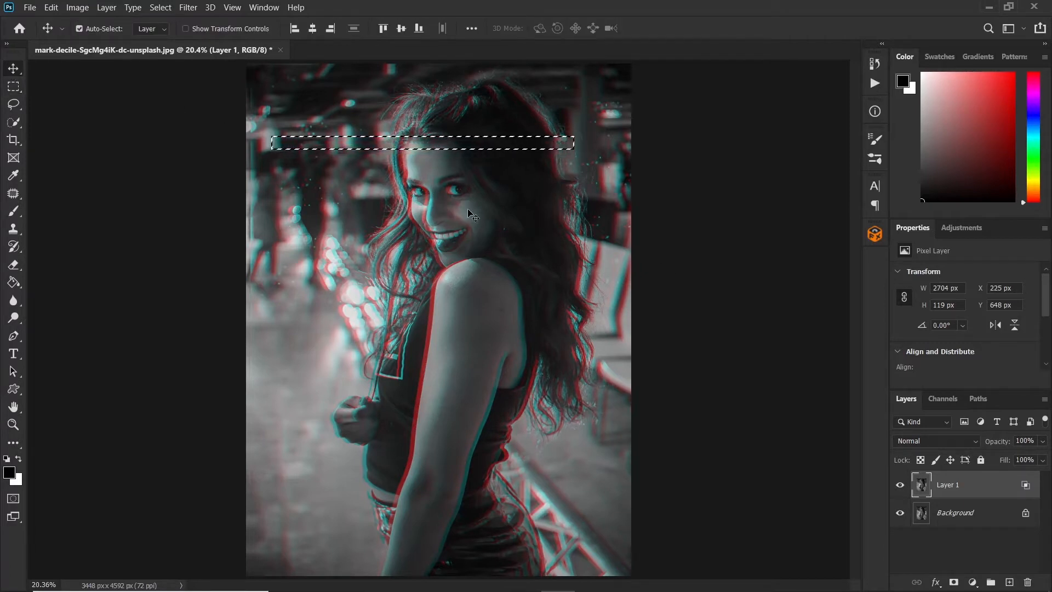
{"action": "key", "text": "Left"}
{"action": "key", "text": "Left"}
{"action": "key", "text": "Left"}
{"action": "key", "text": "Left"}
{"action": "key", "text": "Left"}
{"action": "key", "text": "Left"}
{"action": "key", "text": "Left"}
{"action": "key", "text": "Left"}
{"action": "key", "text": "Left"}
{"action": "key", "text": "Left"}
{"action": "key", "text": "Left"}
{"action": "key", "text": "Left"}
{"action": "key", "text": "Left"}
{"action": "key", "text": "Left"}
{"action": "key", "text": "Left"}
{"action": "key", "text": "Left"}
{"action": "key", "text": "Left"}
{"action": "key", "text": "Left"}
{"action": "key", "text": "Left"}
{"action": "key", "text": "Left"}
{"action": "key", "text": "Left"}
{"action": "key", "text": "Left"}
{"action": "key", "text": "Left"}
{"action": "key", "text": "Left"}
{"action": "key", "text": "Left"}
{"action": "key", "text": "Left"}
{"action": "key", "text": "Left"}
{"action": "key", "text": "Left"}
{"action": "key", "text": "Left"}
{"action": "key", "text": "Left"}
{"action": "key", "text": "Left"}
{"action": "key", "text": "Left"}
{"action": "key", "text": "Left"}
{"action": "key", "text": "Left"}
{"action": "key", "text": "Left"}
{"action": "key", "text": "Left"}
{"action": "key", "text": "Left"}
{"action": "key", "text": "Left"}
{"action": "key", "text": "Left"}
{"action": "key", "text": "Left"}
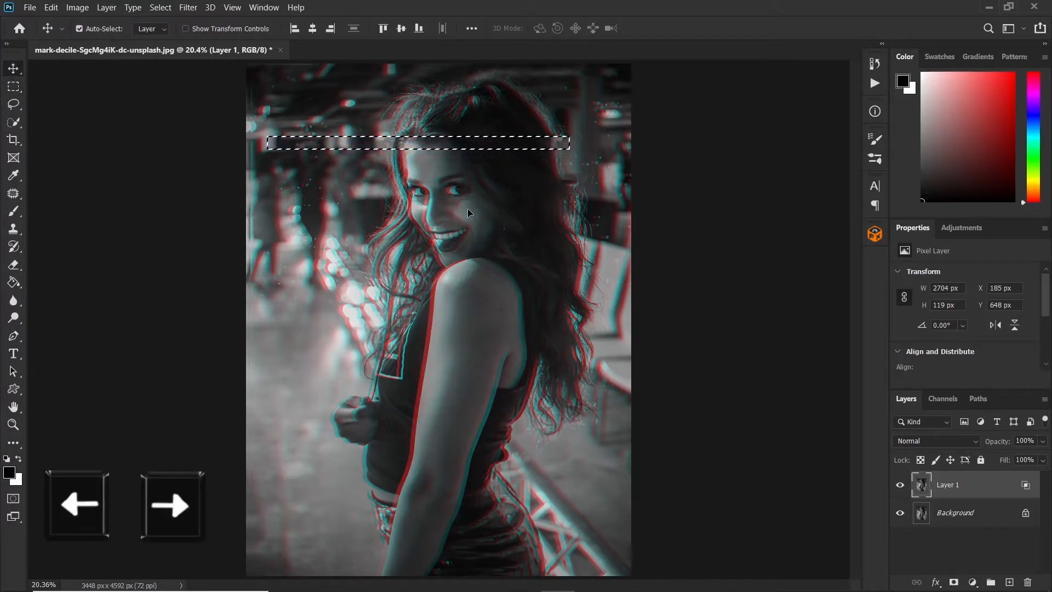
Select a strip about 1548 × 95 px from the forehead to the photo's right edge and shift it 40 px right
{"action": "left_click", "coordinate": [14, 87]}
{"action": "left_click_drag", "start_coordinate": [459, 158], "coordinate": [685, 164]}
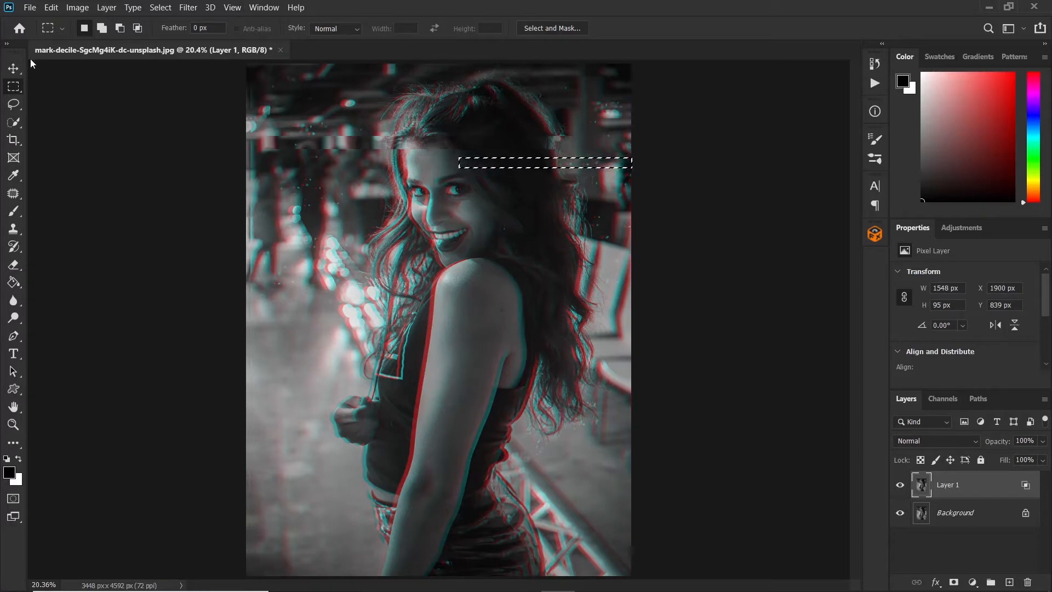
{"action": "key", "text": "v"}
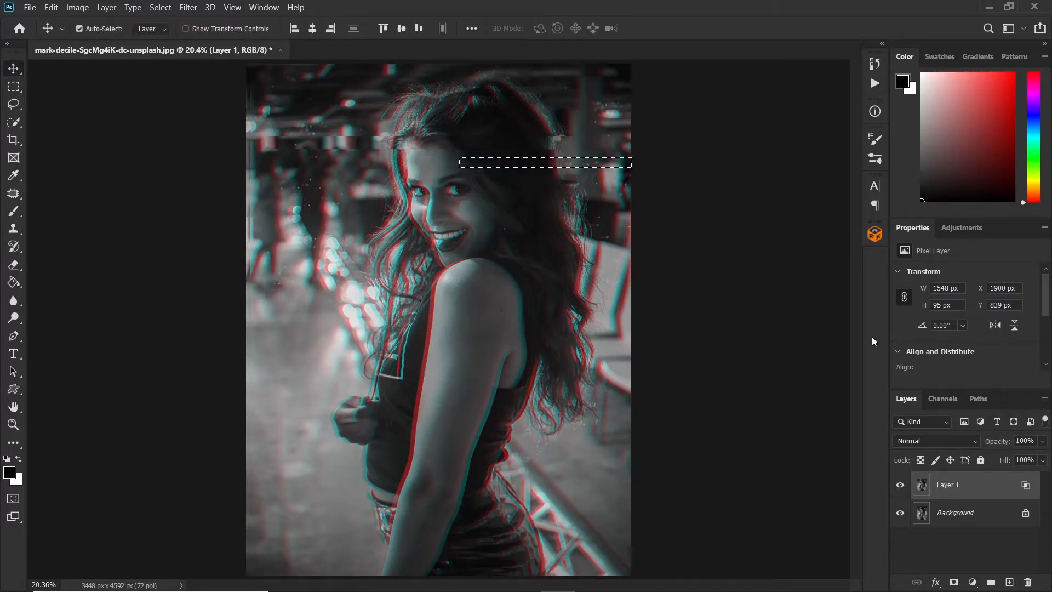
{"action": "key", "text": "Right"}
{"action": "key", "text": "Right"}
{"action": "key", "text": "Right"}
{"action": "key", "text": "Right"}
{"action": "key", "text": "Right"}
{"action": "key", "text": "Right"}
{"action": "key", "text": "Right"}
{"action": "key", "text": "Right"}
{"action": "key", "text": "Right"}
{"action": "key", "text": "Right"}
{"action": "key", "text": "Right"}
{"action": "key", "text": "Right"}
{"action": "key", "text": "Right"}
{"action": "key", "text": "Right"}
{"action": "key", "text": "Right"}
{"action": "key", "text": "Right"}
{"action": "key", "text": "Right"}
{"action": "key", "text": "Right"}
{"action": "key", "text": "Right"}
{"action": "key", "text": "Right"}
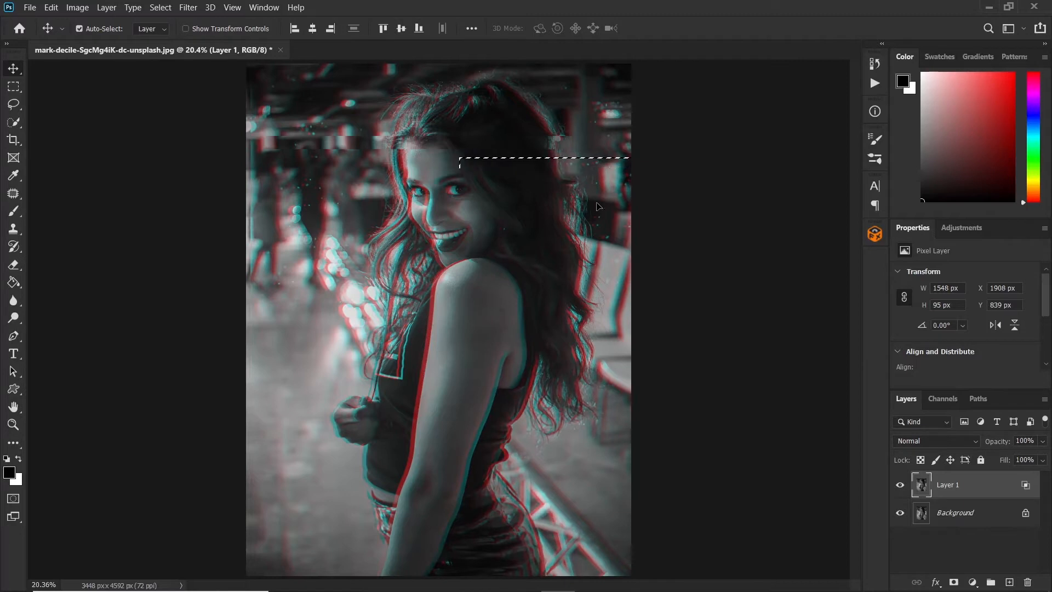
{"action": "key", "text": "Right"}
{"action": "key", "text": "Right"}
{"action": "key", "text": "Right"}
{"action": "key", "text": "Right"}
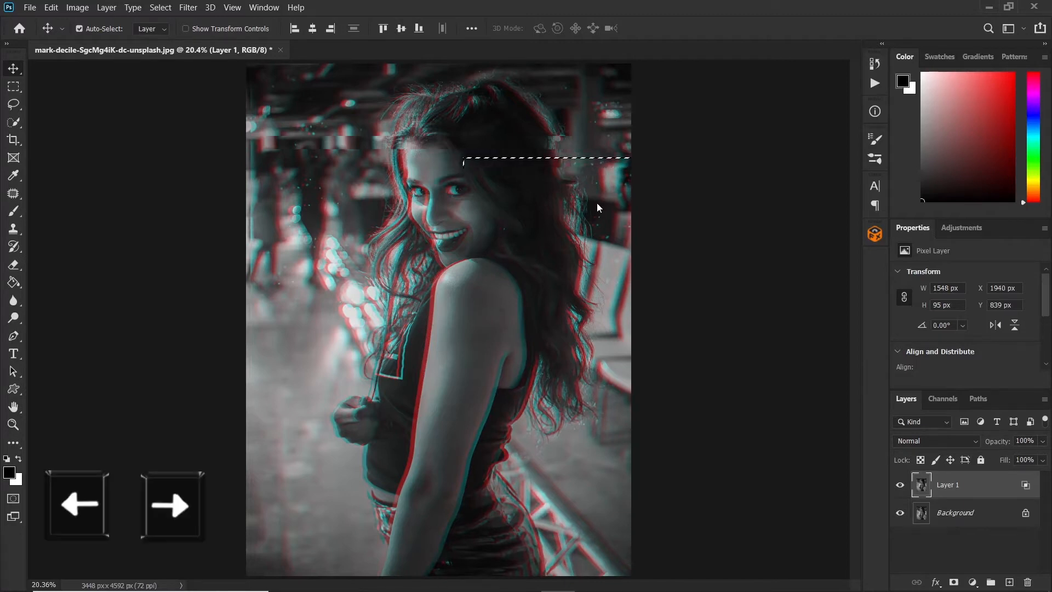
Select a thin strip about 1216 × 35 px just above the eyes and shift its pixels 90 px left
{"action": "left_click", "coordinate": [12, 90]}
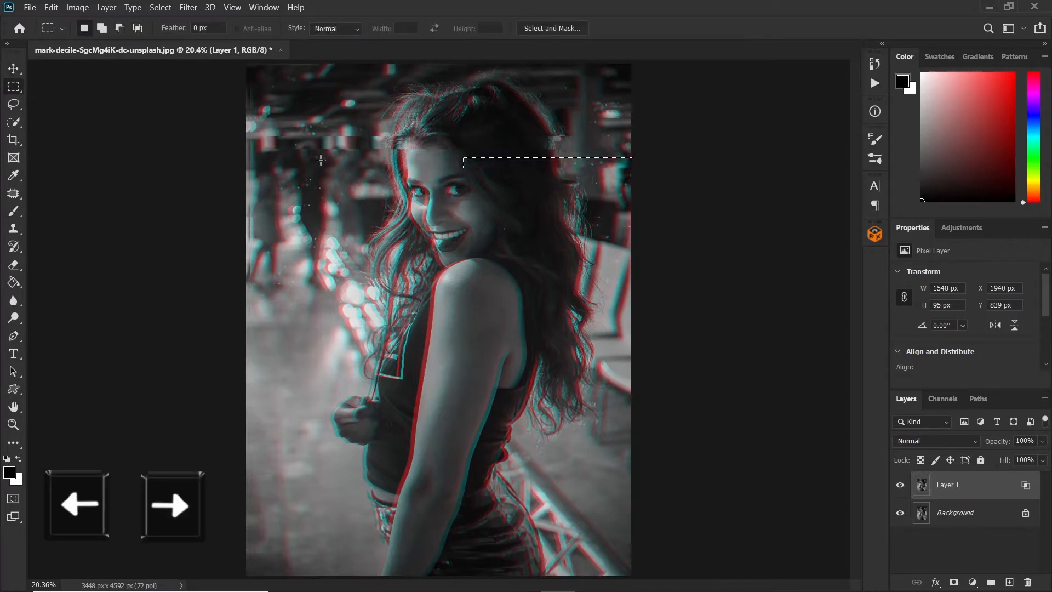
{"action": "left_click_drag", "start_coordinate": [348, 174], "coordinate": [484, 176]}
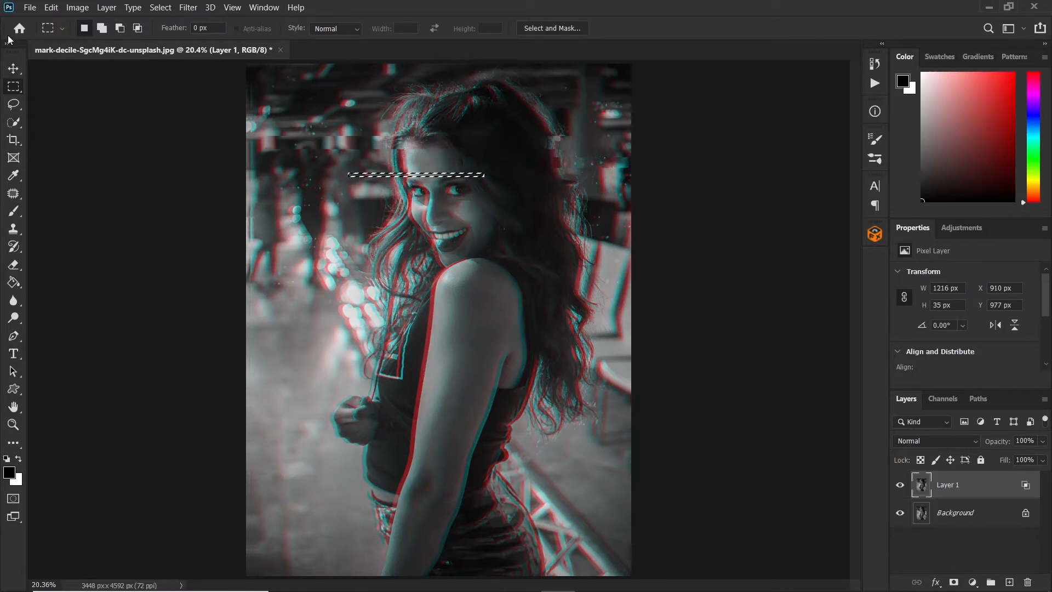
{"action": "left_click", "coordinate": [13, 68]}
{"action": "key", "text": "Left"}
{"action": "key", "text": "Left"}
{"action": "key", "text": "Left"}
{"action": "key", "text": "Left"}
{"action": "key", "text": "Left"}
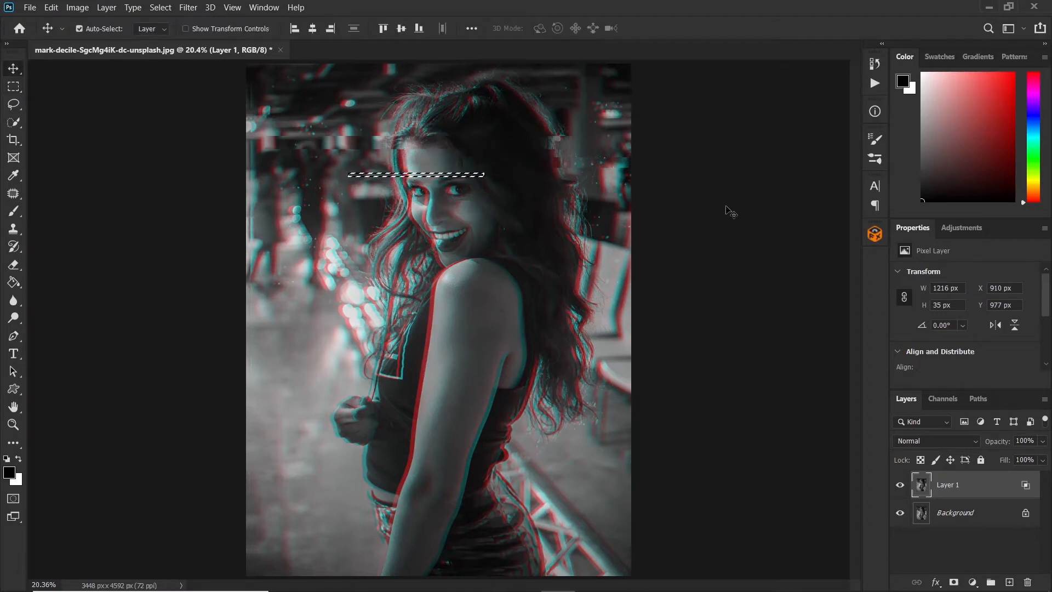
{"action": "key", "text": "Left"}
{"action": "key", "text": "Left"}
{"action": "key", "text": "Left"}
{"action": "key", "text": "Left"}
{"action": "key", "text": "Left"}
{"action": "key", "text": "Left"}
{"action": "key", "text": "Left"}
{"action": "key", "text": "Left"}
{"action": "key", "text": "Left"}
{"action": "key", "text": "Left"}
{"action": "key", "text": "Left"}
{"action": "key", "text": "Left"}
{"action": "key", "text": "Left"}
{"action": "key", "text": "Left"}
{"action": "key", "text": "Left"}
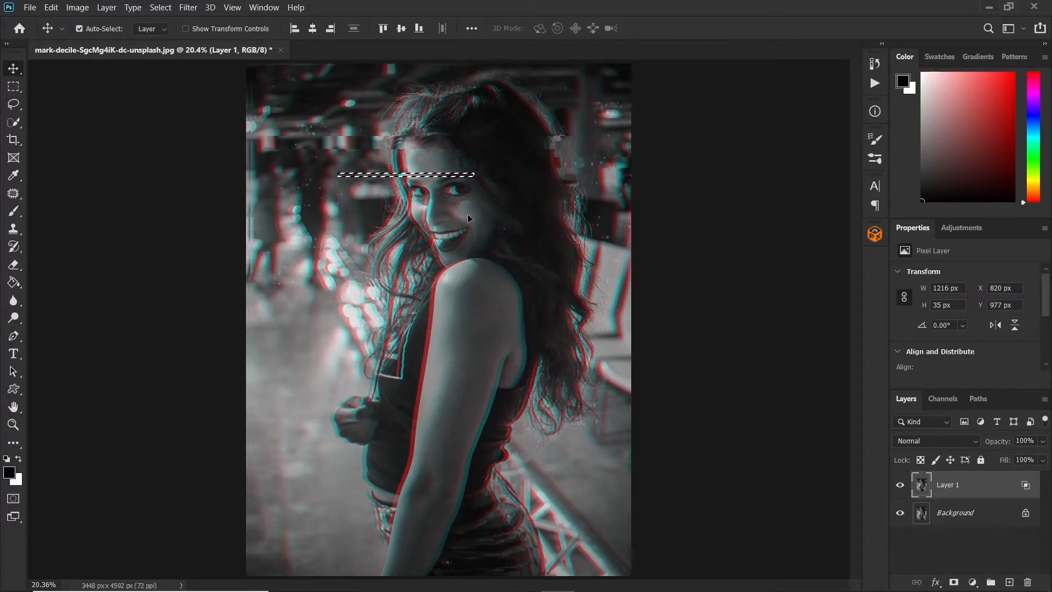
Select a strip about 1485 × 74 px from the cheek to the photo's right edge and shift it 48 px right
{"action": "key", "text": "m"}
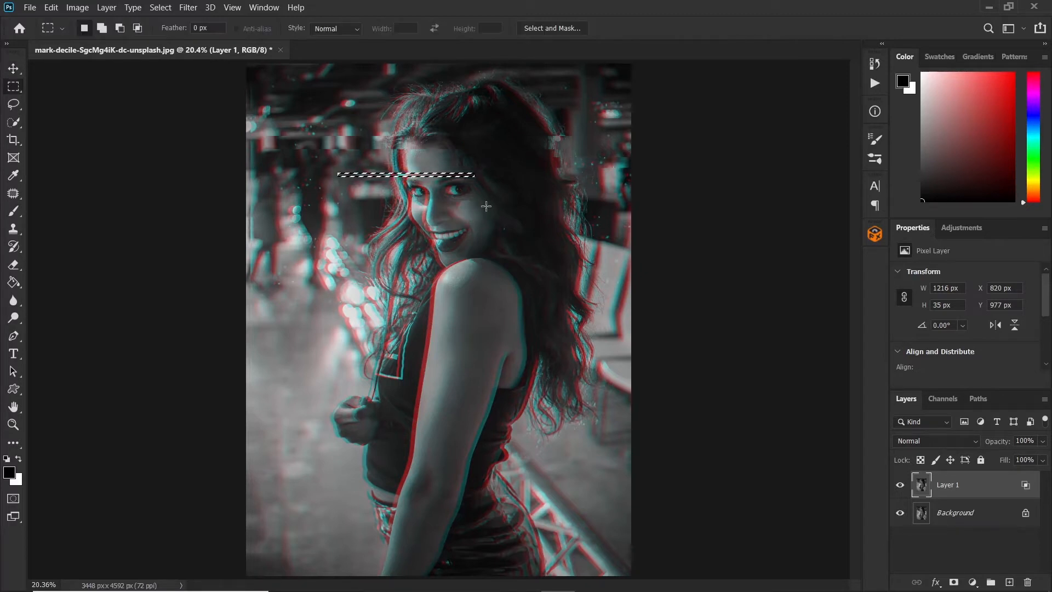
{"action": "key", "text": "m"}
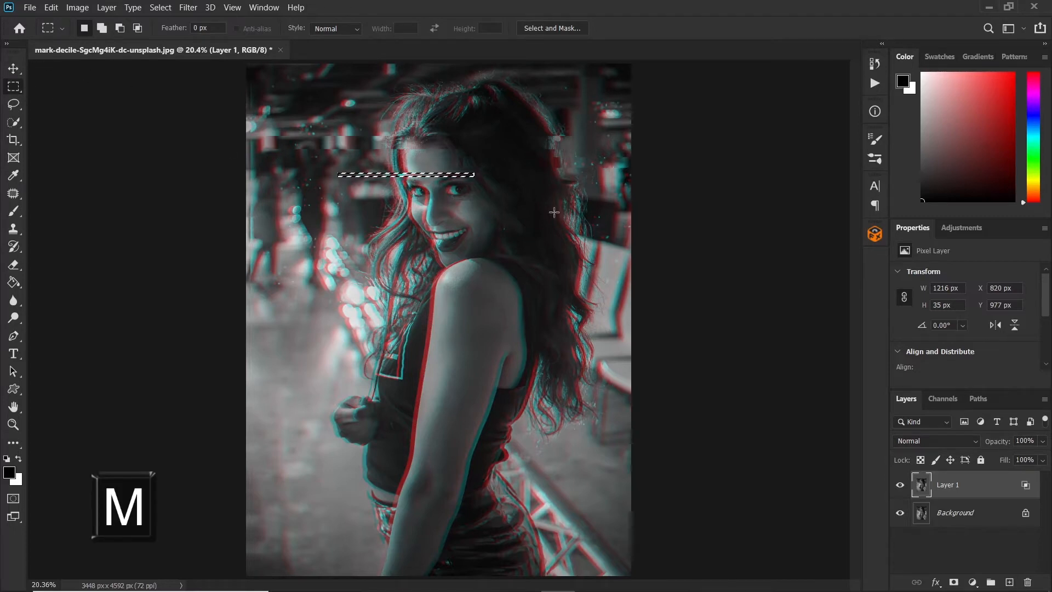
{"action": "left_click_drag", "start_coordinate": [466, 206], "coordinate": [688, 212]}
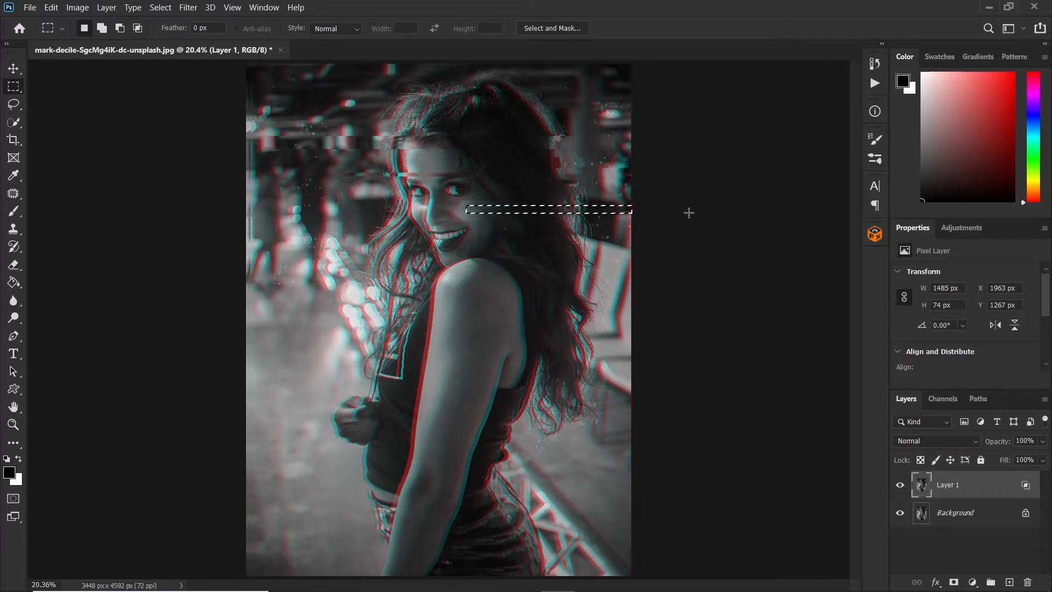
{"action": "key", "text": "v"}
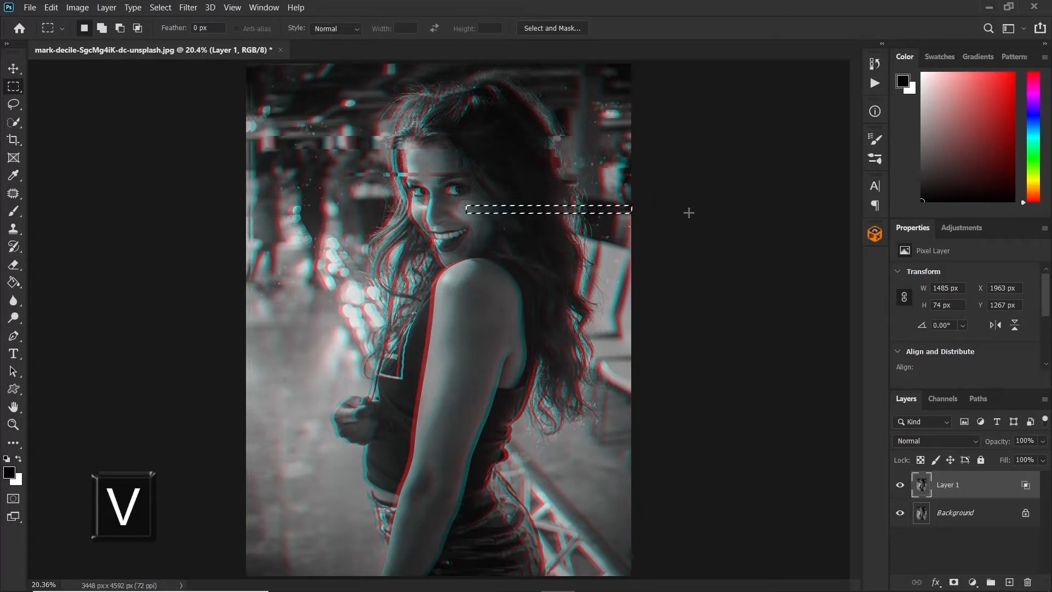
{"action": "key", "text": "Right"}
{"action": "key", "text": "Right"}
{"action": "key", "text": "Right"}
{"action": "key", "text": "Right"}
{"action": "key", "text": "Right"}
{"action": "key", "text": "Right"}
{"action": "key", "text": "Right"}
{"action": "key", "text": "Right"}
{"action": "key", "text": "Right"}
{"action": "key", "text": "Right"}
{"action": "key", "text": "Right"}
{"action": "key", "text": "Right"}
{"action": "key", "text": "Right"}
{"action": "key", "text": "Right"}
{"action": "key", "text": "Right"}
{"action": "key", "text": "Right"}
{"action": "key", "text": "Right"}
{"action": "key", "text": "Right"}
{"action": "key", "text": "Right"}
{"action": "key", "text": "Right"}
{"action": "key", "text": "Right"}
{"action": "key", "text": "Right"}
{"action": "key", "text": "Right"}
{"action": "key", "text": "Right"}
{"action": "key", "text": "Right"}
{"action": "key", "text": "Right"}
{"action": "key", "text": "Right"}
{"action": "key", "text": "Right"}
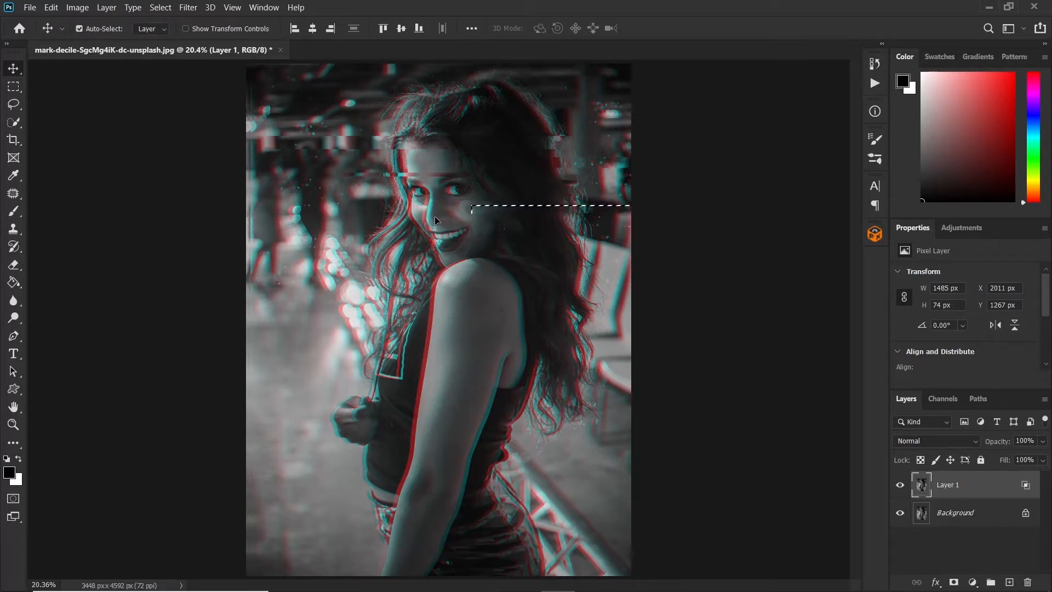
Select a strip about 1720 × 60 px from the nose to the photo's left edge and shift it 40 px left
{"action": "key", "text": "m"}
{"action": "left_click_drag", "start_coordinate": [437, 209], "coordinate": [231, 214]}
{"action": "key", "text": "v"}
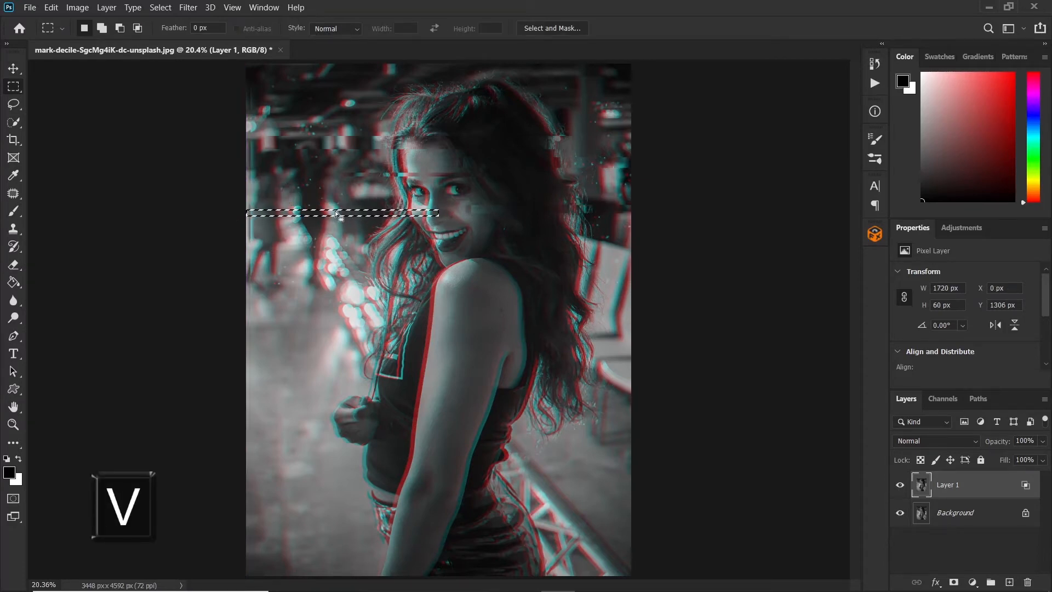
{"action": "left_click_drag", "start_coordinate": [335, 212], "coordinate": [332, 213]}
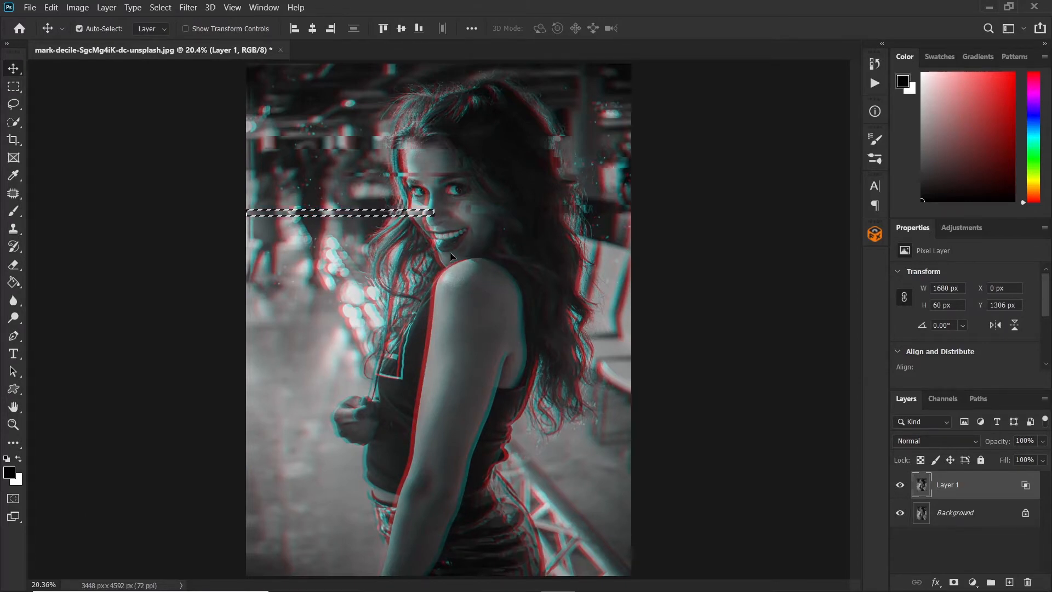
Select a strip about 1676 × 118 px from the shoulder to the photo's right edge
{"action": "key", "text": "m"}
{"action": "left_click_drag", "start_coordinate": [444, 274], "coordinate": [639, 286]}
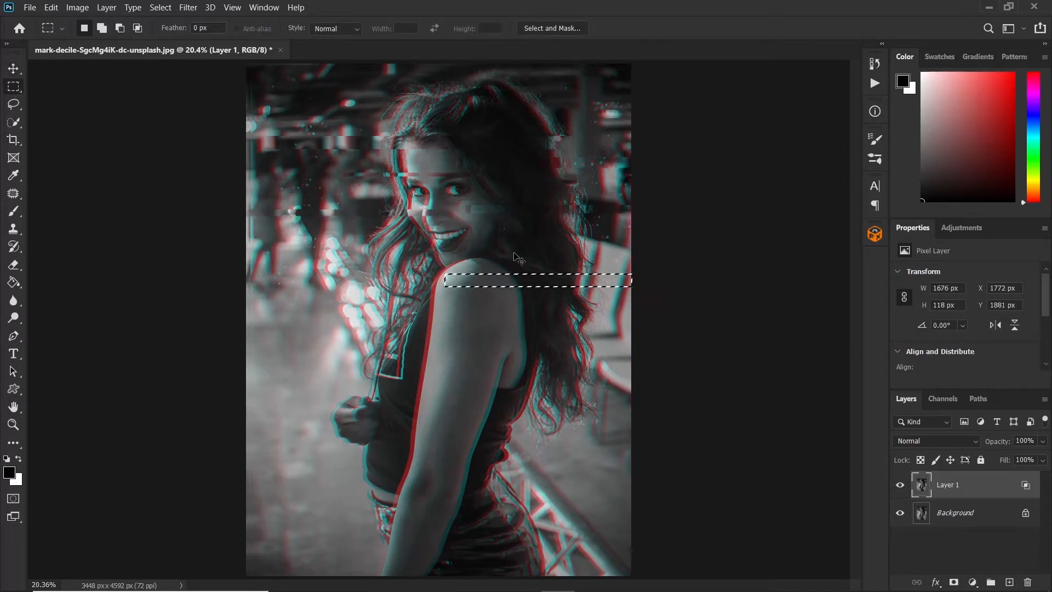
{"action": "left_click_drag", "start_coordinate": [465, 267], "coordinate": [646, 276]}
{"action": "key", "text": "v"}
Select a thin strip from the shoulder to the photo's left edge and shift its pixels 20 px left
{"action": "key", "text": "m"}
{"action": "left_click_drag", "start_coordinate": [459, 285], "coordinate": [207, 292]}
{"action": "key", "text": "v"}
{"action": "key", "text": "shift+Left"}
{"action": "key", "text": "shift+Left"}
Select a thin strip from the upper arm to the photo's right edge and shift its pixels 20 px right
{"action": "key", "text": "m"}
{"action": "left_click_drag", "start_coordinate": [467, 305], "coordinate": [708, 311]}
{"action": "key", "text": "v"}
{"action": "key", "text": "shift+Right"}
{"action": "key", "text": "shift+Right"}
Select a strip from the middle of the upper arm to the photo's left edge and shift it 40 px left
{"action": "left_click_drag", "start_coordinate": [478, 331], "coordinate": [190, 345]}
{"action": "key", "text": "v"}
{"action": "key", "text": "shift+Left"}
{"action": "key", "text": "shift+Left"}
{"action": "key", "text": "shift+Left"}
{"action": "key", "text": "shift+Left"}
Select a thin strip from the arm at armpit height to the photo's right edge and shift it 30 px right
{"action": "key", "text": "m"}
{"action": "left_click_drag", "start_coordinate": [468, 357], "coordinate": [706, 363]}
{"action": "key", "text": "v"}
{"action": "key", "text": "shift+Right"}
{"action": "key", "text": "shift+Right"}
{"action": "key", "text": "shift+Right"}
Select a strip across the photo's full width just below the hand and shift it 80 px right
{"action": "key", "text": "m"}
{"action": "left_click_drag", "start_coordinate": [236, 422], "coordinate": [713, 432]}
{"action": "key", "text": "v"}
{"action": "key", "text": "shift+Right"}
{"action": "key", "text": "shift+Right"}
{"action": "key", "text": "shift+Right"}
{"action": "key", "text": "shift+Right"}
{"action": "key", "text": "shift+Right"}
{"action": "key", "text": "shift+Right"}
{"action": "key", "text": "shift+Right"}
{"action": "key", "text": "shift+Right"}
Select a strip from the lower arm at waist height to the photo's right edge and shift it 40 px left
{"action": "key", "text": "m"}
{"action": "left_click_drag", "start_coordinate": [446, 451], "coordinate": [653, 462]}
{"action": "key", "text": "v"}
{"action": "key", "text": "shift+Left"}
{"action": "key", "text": "shift+Left"}
{"action": "key", "text": "shift+Left"}
{"action": "key", "text": "shift+Left"}
Select a thin strip from the forearm to the photo's left edge at the top's lower hem and shift it 40 px left
{"action": "key", "text": "m"}
{"action": "left_click_drag", "start_coordinate": [449, 474], "coordinate": [139, 481]}
{"action": "key", "text": "v"}
{"action": "key", "text": "shift+Left"}
{"action": "key", "text": "shift+Left"}
{"action": "key", "text": "shift+Left"}
{"action": "key", "text": "shift+Left"}
Select a strip from the arm to the photo's left edge just above the hand and shift it 40 px left
{"action": "key", "text": "m"}
{"action": "left_click_drag", "start_coordinate": [449, 364], "coordinate": [202, 373]}
{"action": "key", "text": "v"}
{"action": "key", "text": "shift+Left"}
{"action": "key", "text": "shift+Left"}
{"action": "key", "text": "shift+Left"}
{"action": "key", "text": "shift+Left"}
Select a thin strip from the elbow area to the photo's right edge and shift it 30 px right
{"action": "key", "text": "m"}
{"action": "left_click_drag", "start_coordinate": [466, 394], "coordinate": [664, 402]}
{"action": "key", "text": "v"}
{"action": "key", "text": "shift+Right"}
{"action": "key", "text": "shift+Right"}
{"action": "key", "text": "shift+Right"}
Select a short strip from the hair ends to the upper arm and shift it 50 px left
{"action": "key", "text": "m"}
{"action": "left_click_drag", "start_coordinate": [366, 307], "coordinate": [452, 314]}
{"action": "key", "text": "v"}
{"action": "key", "text": "shift+Left"}
{"action": "key", "text": "shift+Left"}
{"action": "key", "text": "shift+Left"}
{"action": "key", "text": "shift+Left"}
{"action": "key", "text": "shift+Left"}
Select a strip from the forearm at hip height to the photo's right edge and shift it 50 px left
{"action": "key", "text": "m"}
{"action": "mouse_move", "coordinate": [421, 493]}
{"action": "left_mouse_down"}
{"action": "mouse_move", "coordinate": [120, 499]}
{"action": "mouse_move", "coordinate": [638, 506]}
{"action": "left_mouse_up"}
{"action": "key", "text": "v"}
{"action": "key", "text": "shift+Left"}
{"action": "key", "text": "shift+Left"}
{"action": "key", "text": "shift+Left"}
{"action": "key", "text": "shift+Left"}
{"action": "key", "text": "shift+Left"}
Nudge a thin strip about 1769 × 36 px from the hip to the photo's right edge slightly right and clear the selection
{"action": "key", "text": "m"}
{"action": "key", "text": "v"}
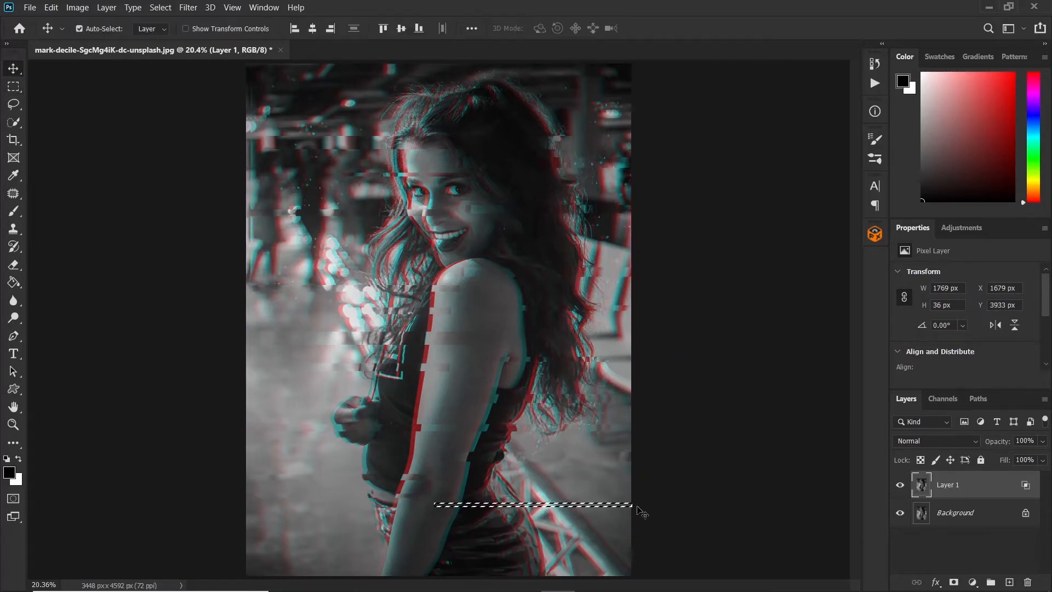
{"action": "key", "text": "Right"}
{"action": "key", "text": "Right"}
{"action": "key", "text": "Right"}
{"action": "key", "text": "ctrl+d"}
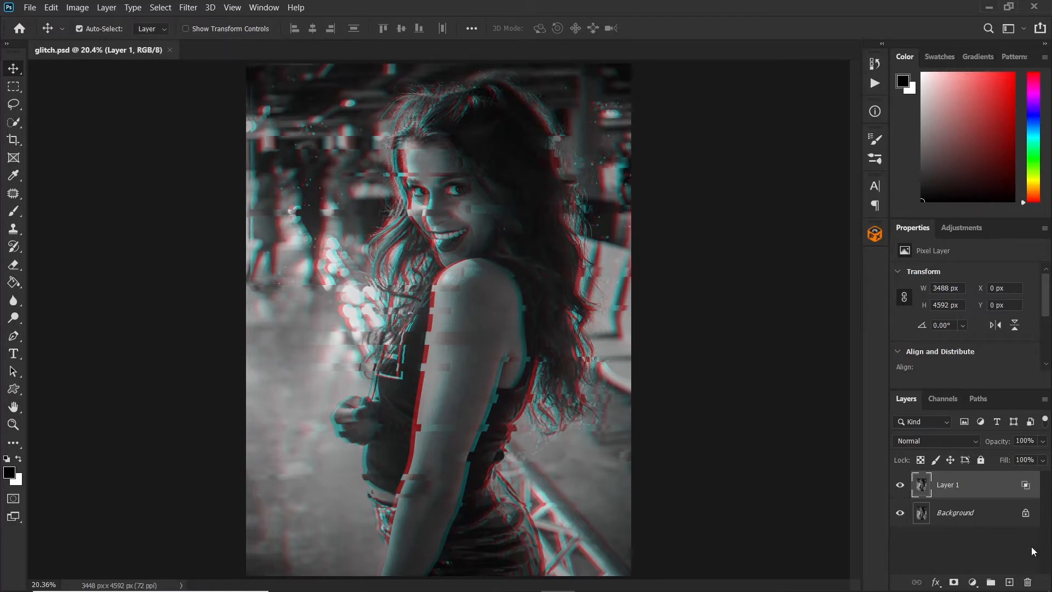
Add a new layer above Layer 1 and fill it with white at 100% opacity
{"action": "left_click", "coordinate": [1011, 582]}
{"action": "left_click", "coordinate": [51, 8]}
{"action": "left_click", "coordinate": [80, 207]}
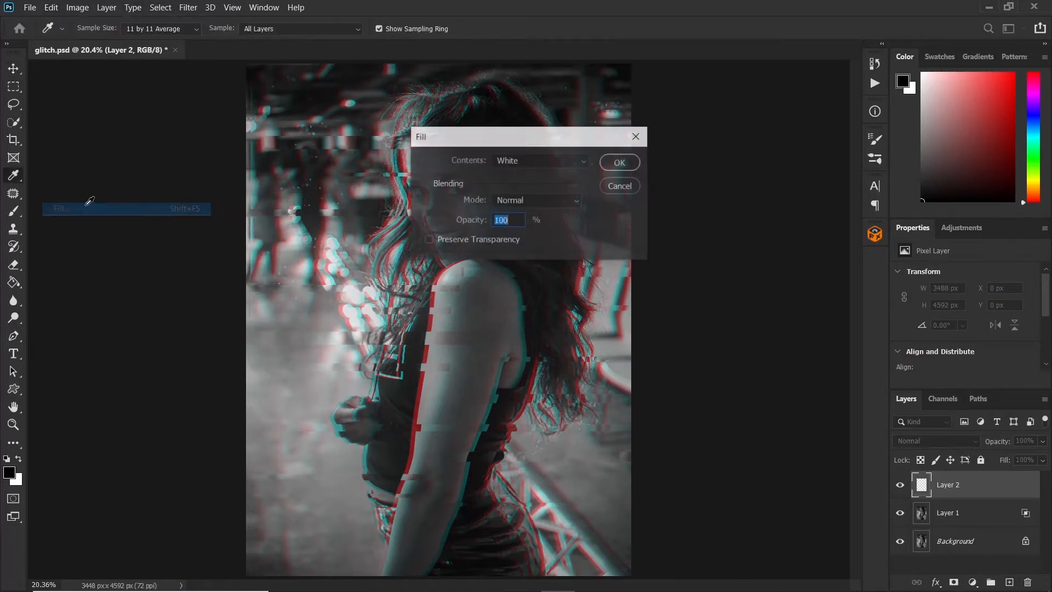
{"action": "left_click", "coordinate": [534, 160]}
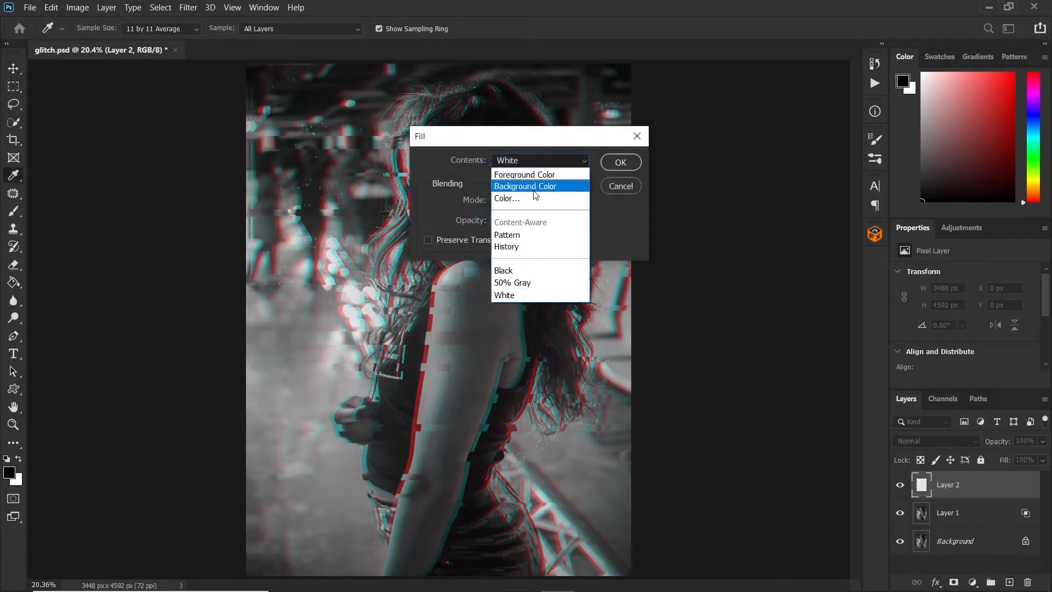
{"action": "left_click", "coordinate": [518, 294]}
{"action": "left_click", "coordinate": [615, 163]}
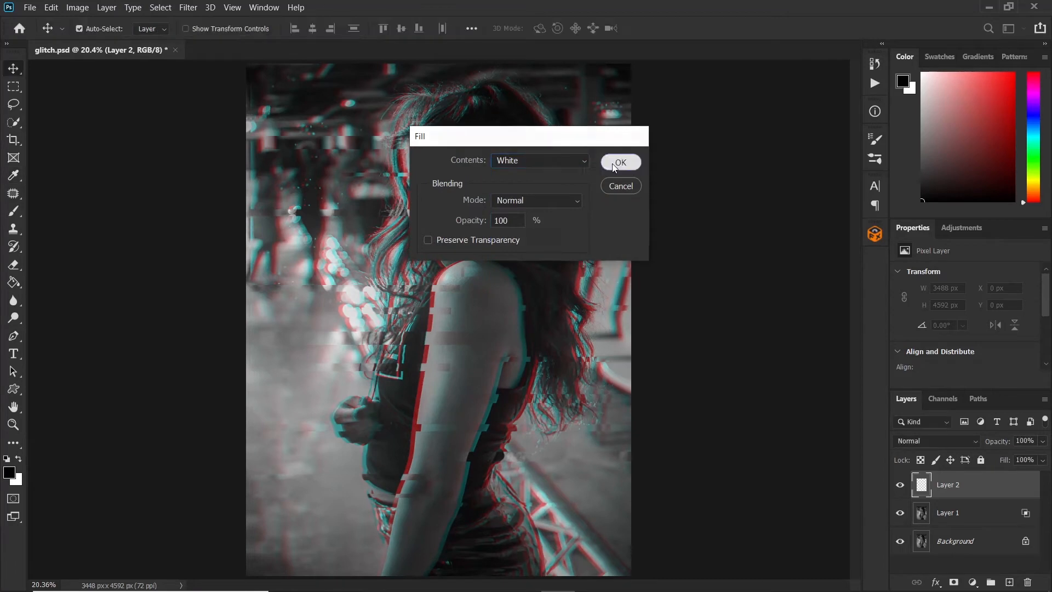
Convert the white layer to a smart object and choose the Halftone Pattern sketch filter from the Filter Gallery
{"action": "right_click", "coordinate": [998, 497]}
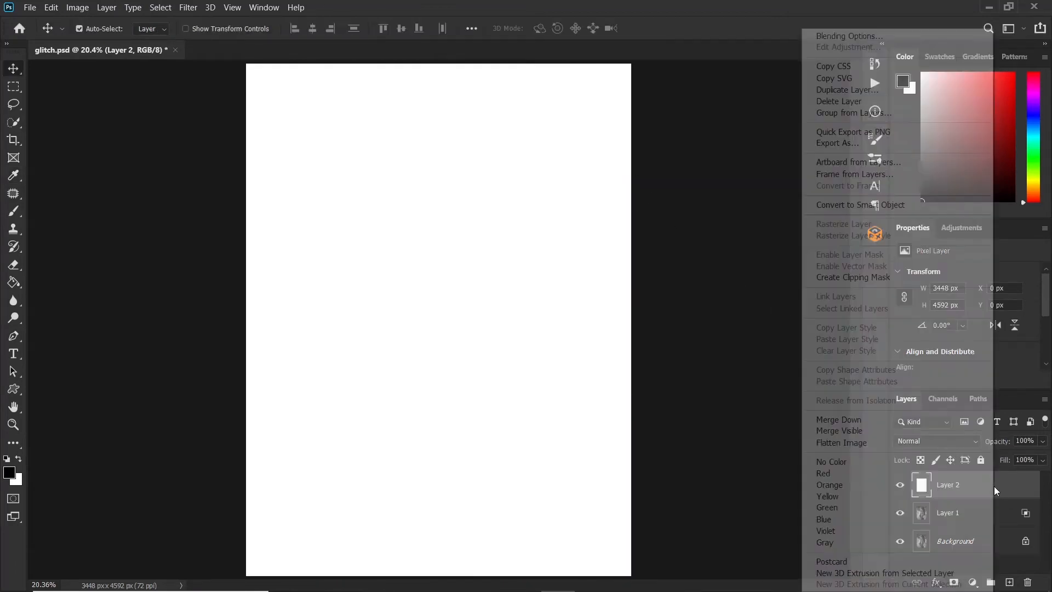
{"action": "left_click", "coordinate": [873, 205]}
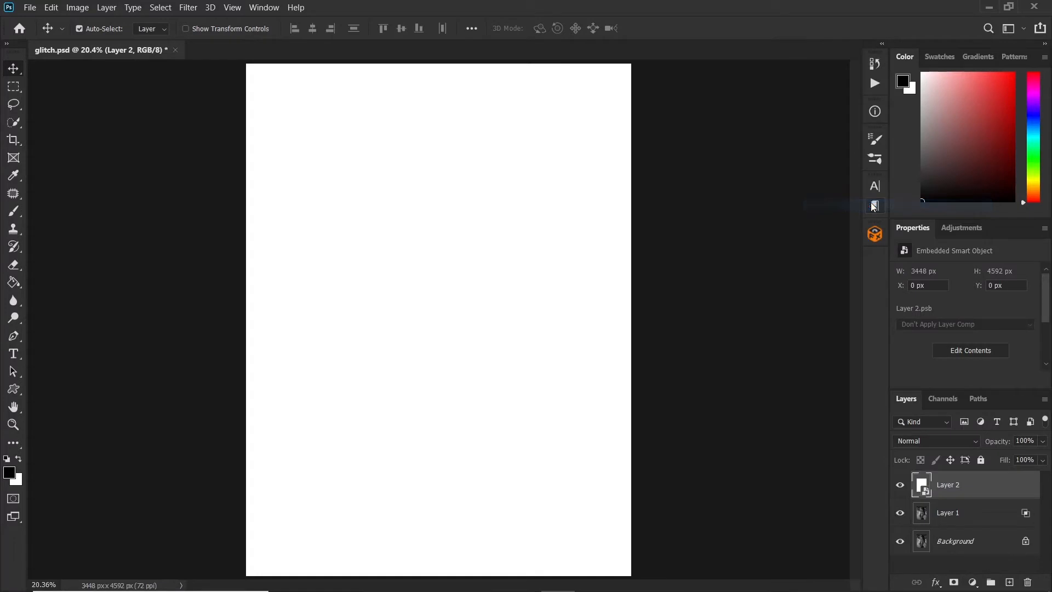
{"action": "left_click", "coordinate": [187, 9]}
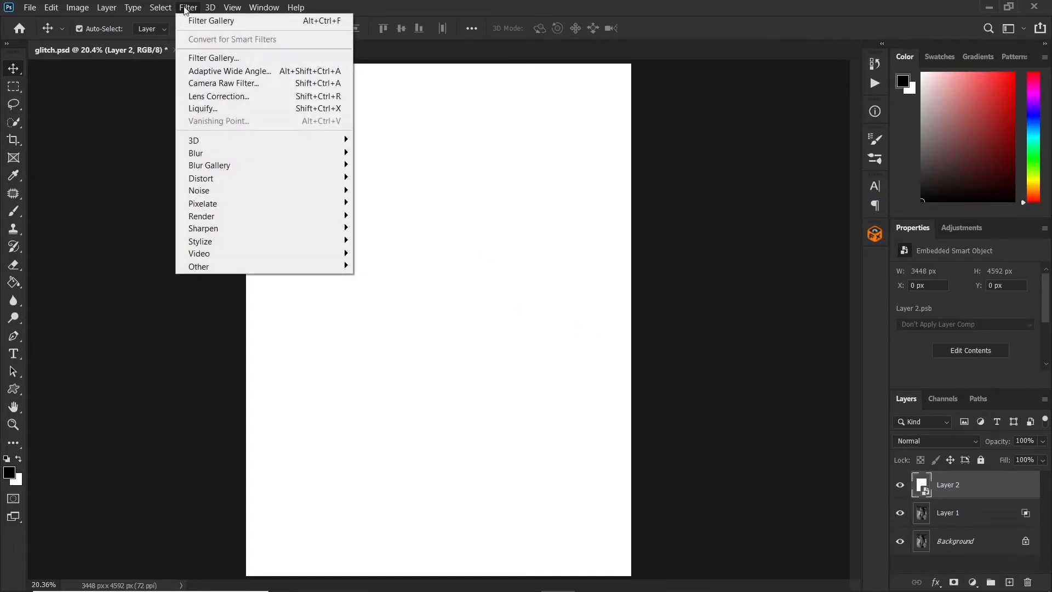
{"action": "left_click", "coordinate": [211, 59]}
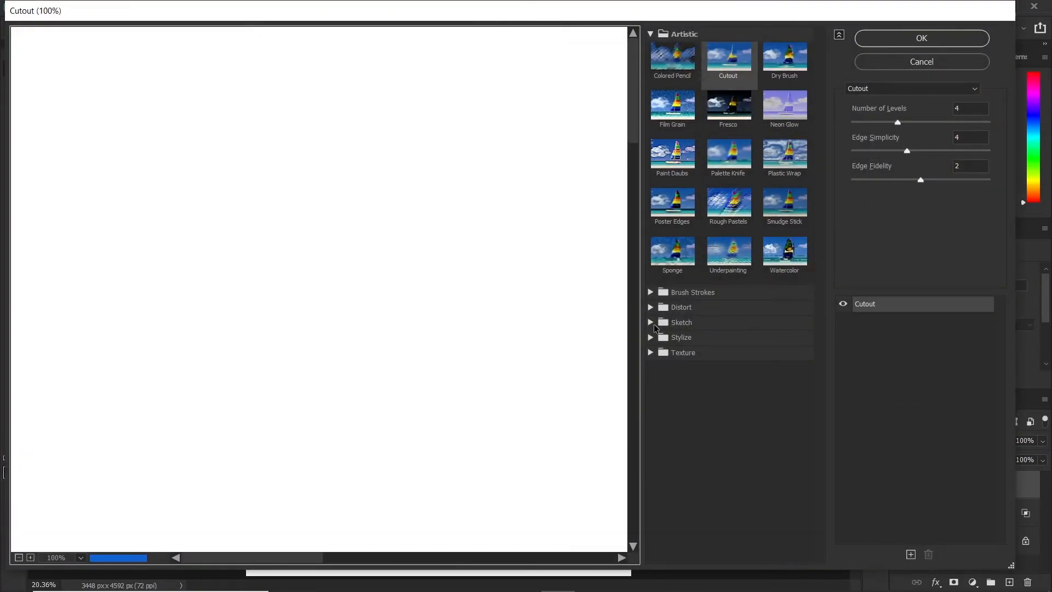
{"action": "left_click", "coordinate": [650, 324]}
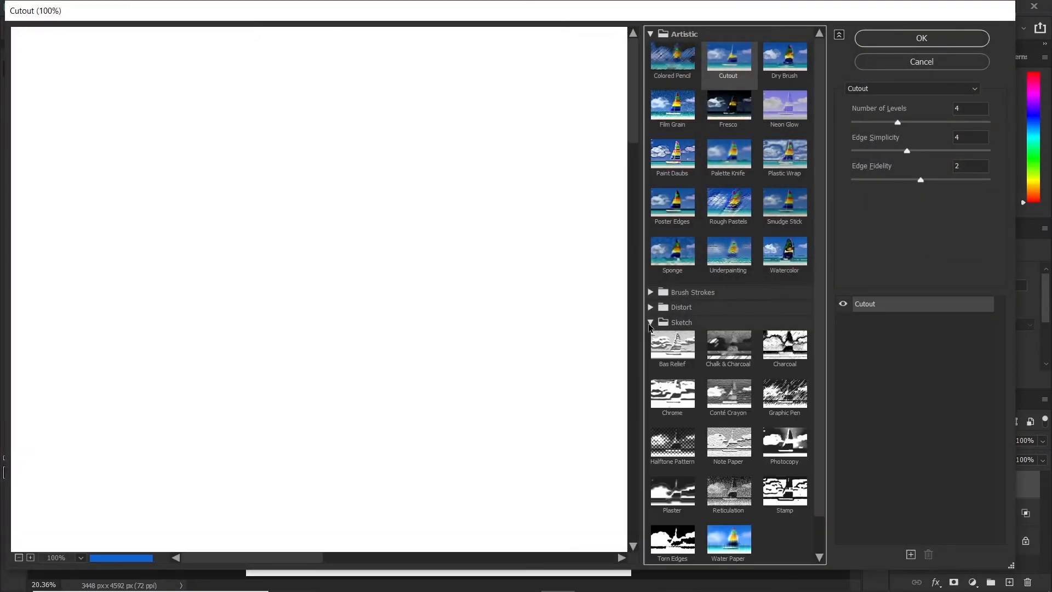
{"action": "left_click", "coordinate": [676, 444]}
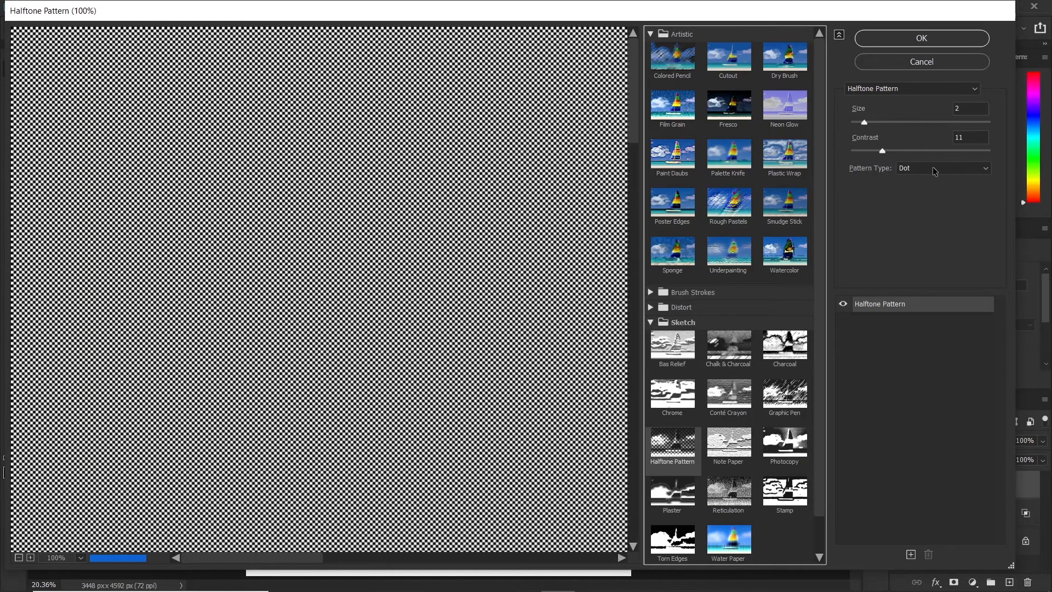
Apply the Halftone Pattern with the Line pattern type, size 2 and contrast 50
{"action": "left_click", "coordinate": [935, 172]}
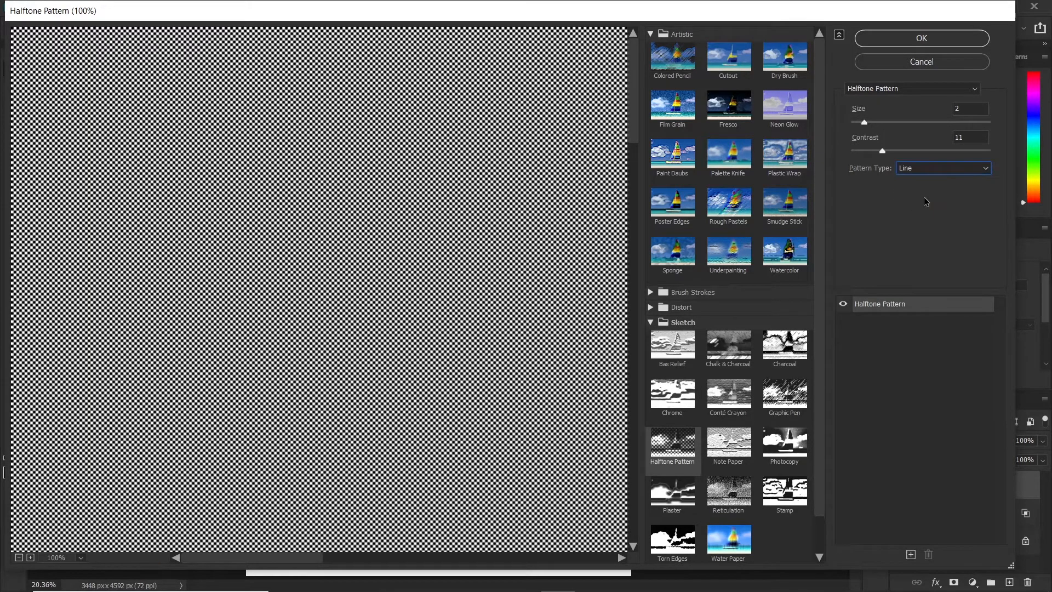
{"action": "left_click", "coordinate": [920, 202]}
{"action": "left_click_drag", "start_coordinate": [883, 148], "coordinate": [990, 158]}
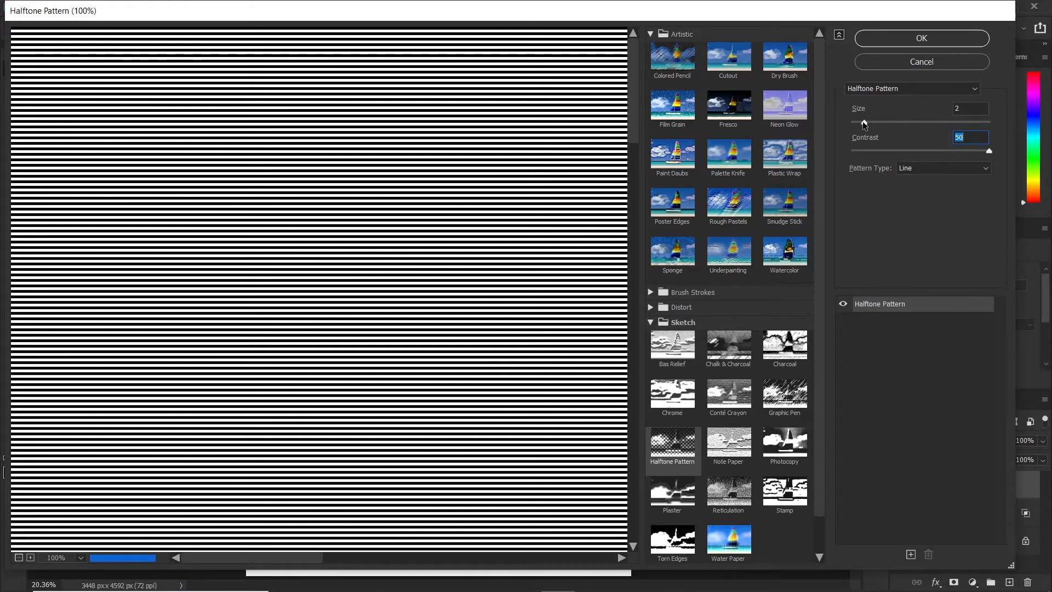
{"action": "left_click_drag", "start_coordinate": [865, 123], "coordinate": [877, 126]}
{"action": "left_click", "coordinate": [885, 40]}
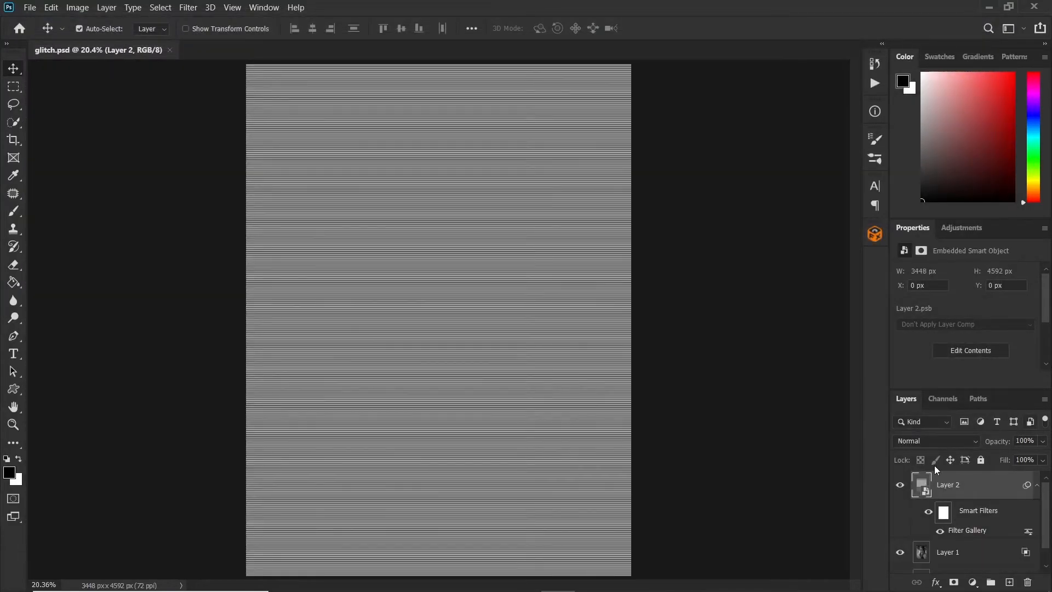
Blend the line pattern layer in Overlay mode and set its Halftone Pattern size to 4
{"action": "left_click", "coordinate": [925, 441]}
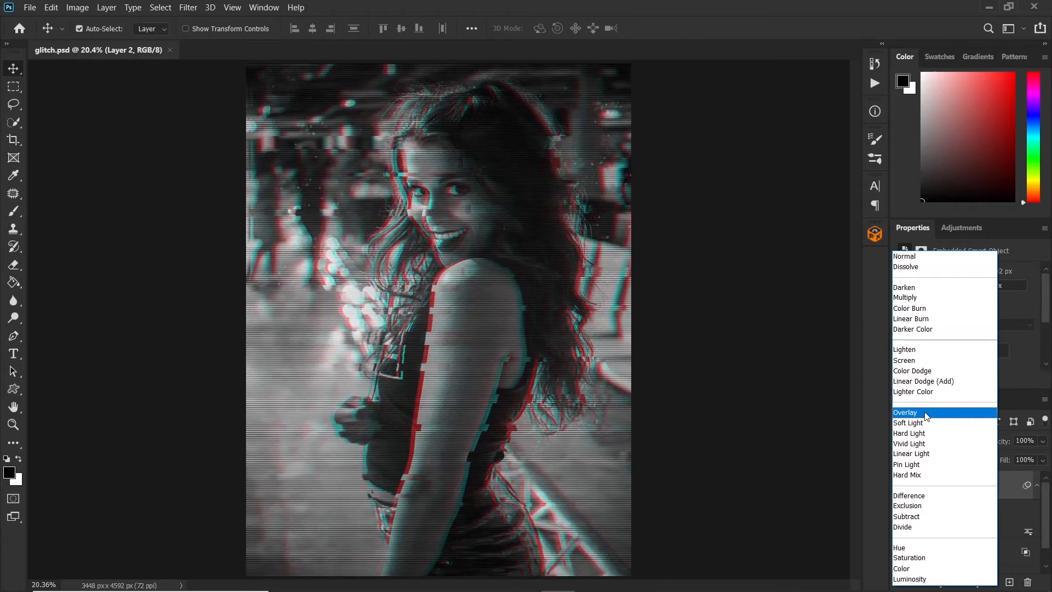
{"action": "left_click", "coordinate": [926, 413]}
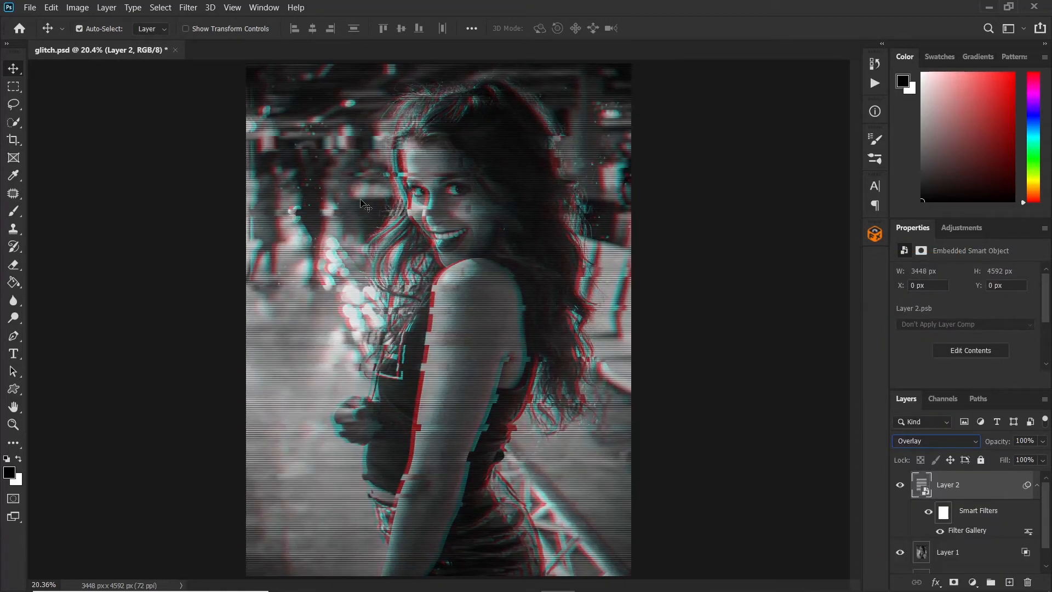
{"action": "double_click", "coordinate": [968, 530]}
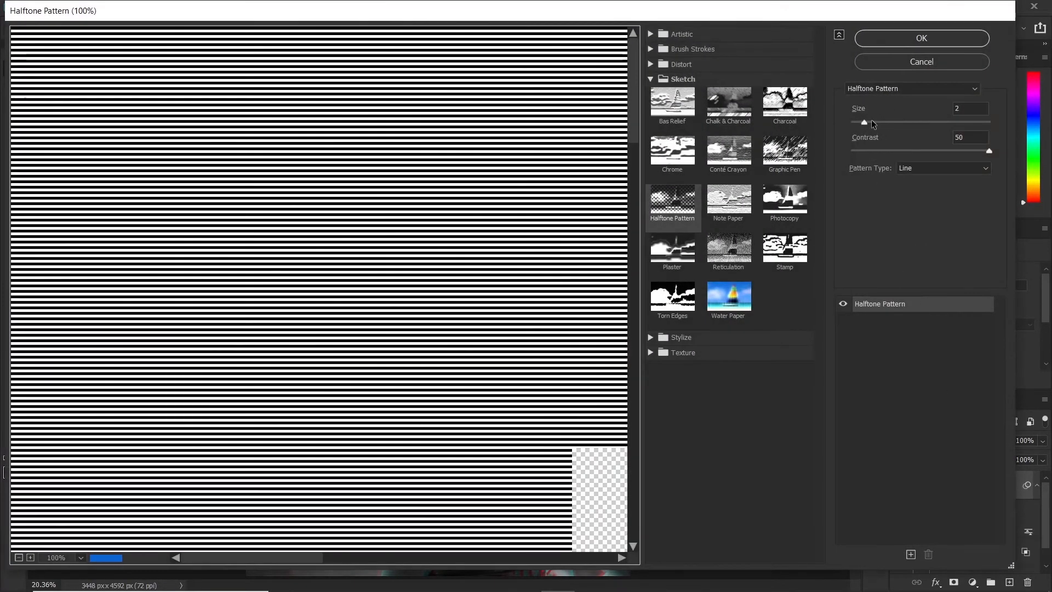
{"action": "left_click_drag", "start_coordinate": [865, 120], "coordinate": [883, 124]}
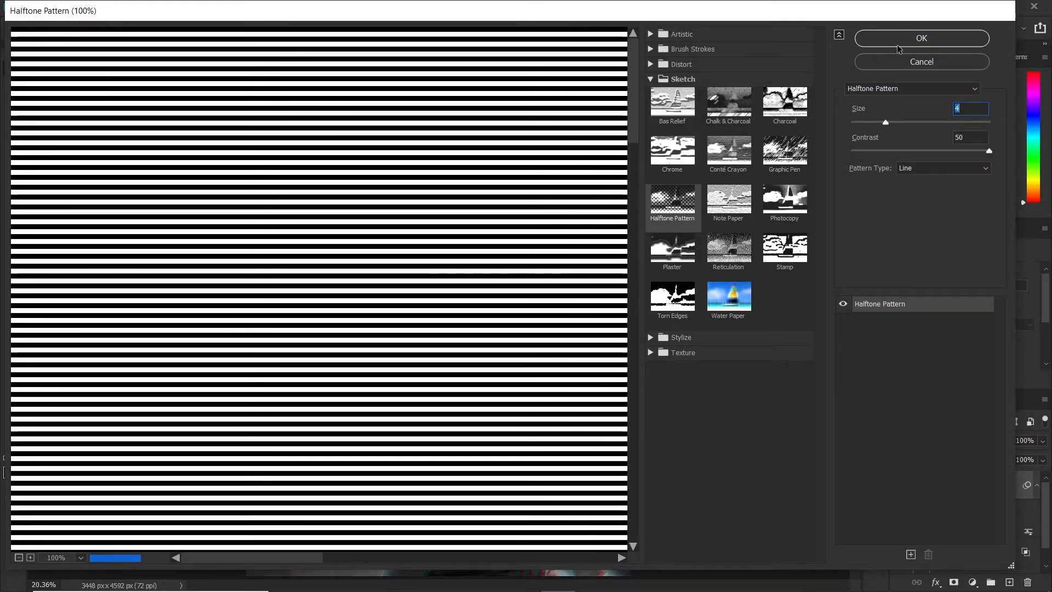
{"action": "left_click", "coordinate": [897, 45]}
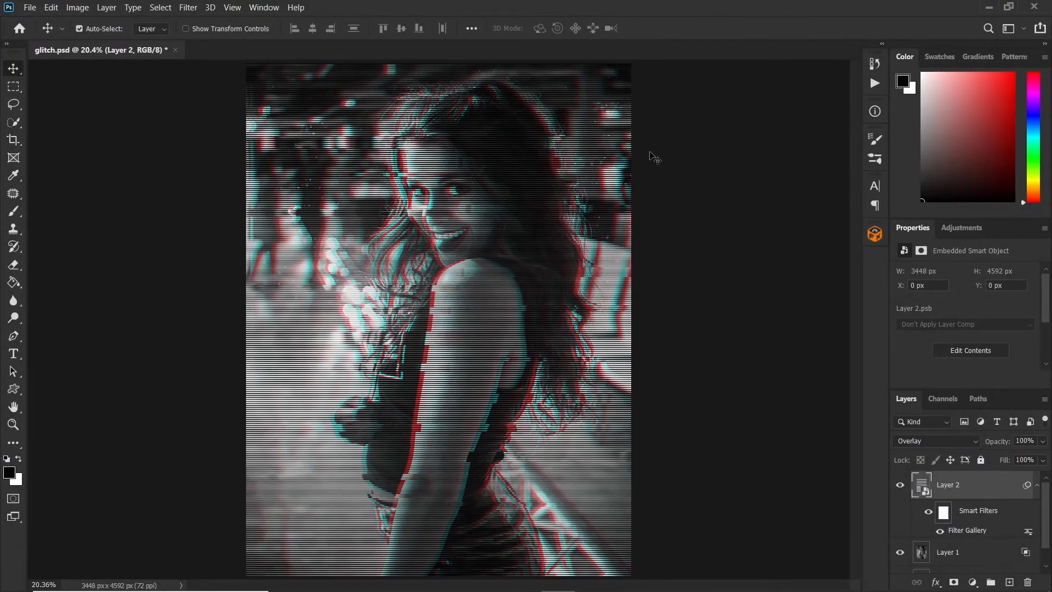
Set the line pattern layer's fill to 57%
{"action": "left_click_drag", "start_coordinate": [1002, 461], "coordinate": [993, 461]}
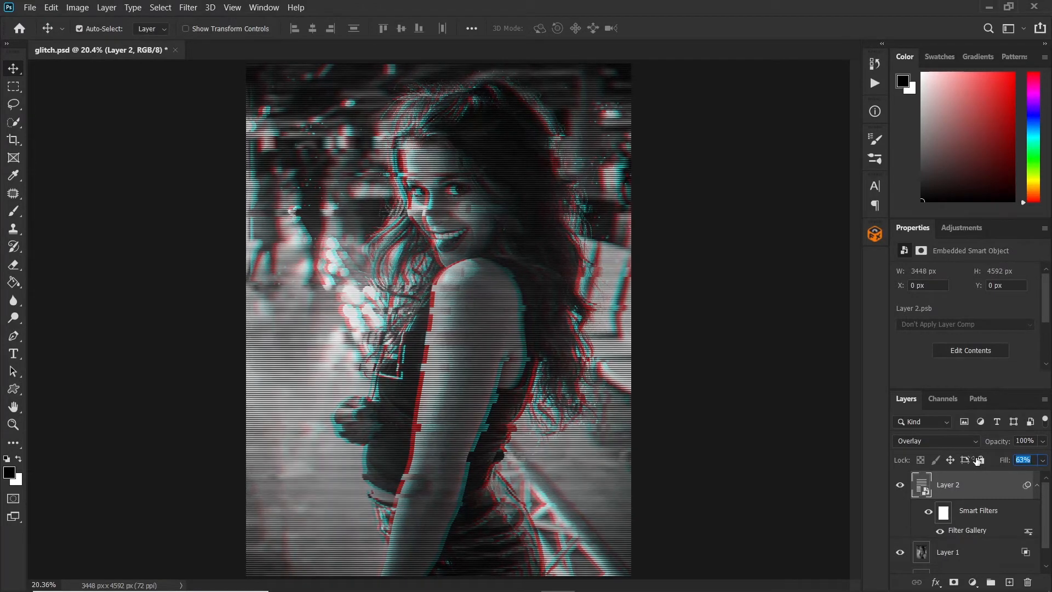
{"action": "left_click_drag", "start_coordinate": [978, 461], "coordinate": [972, 461]}
{"action": "left_click_drag", "start_coordinate": [972, 460], "coordinate": [974, 460]}
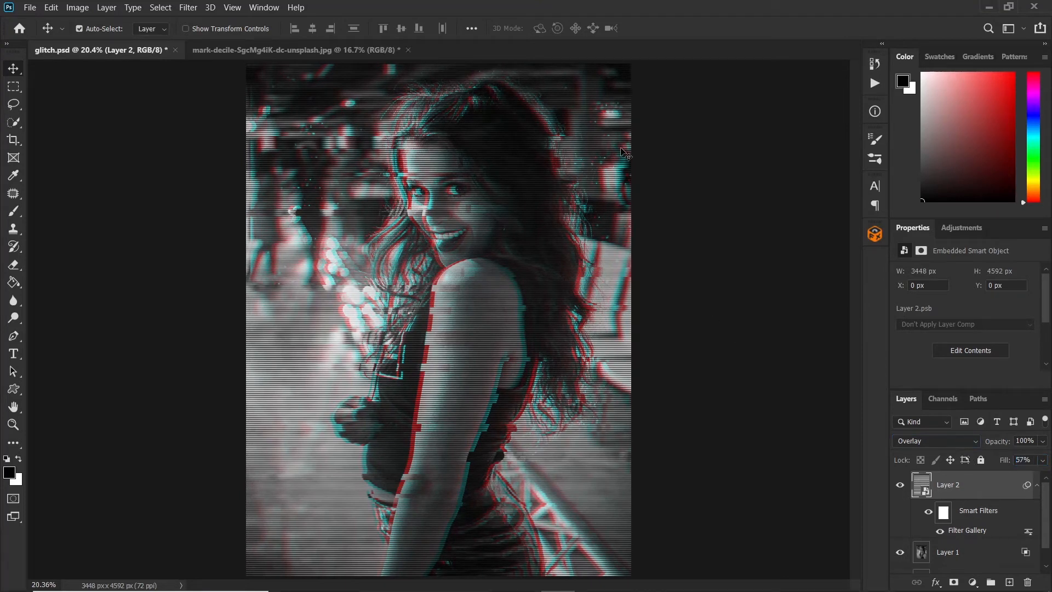
Add a Vibrance adjustment layer on top with vibrance +90 and saturation +13
{"action": "left_click", "coordinate": [973, 582]}
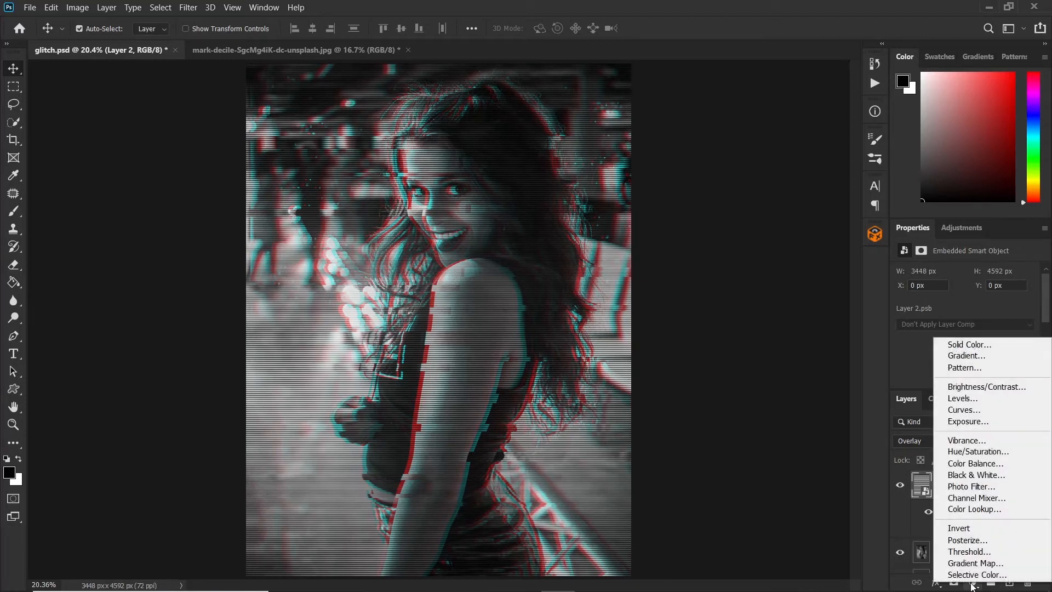
{"action": "left_click", "coordinate": [974, 442]}
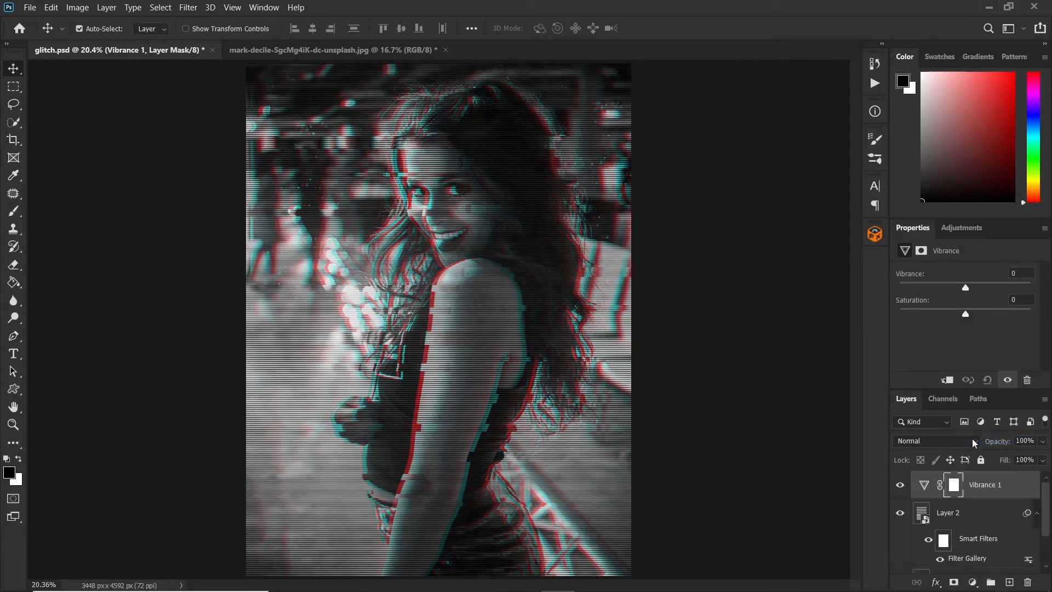
{"action": "left_click_drag", "start_coordinate": [966, 288], "coordinate": [974, 314]}
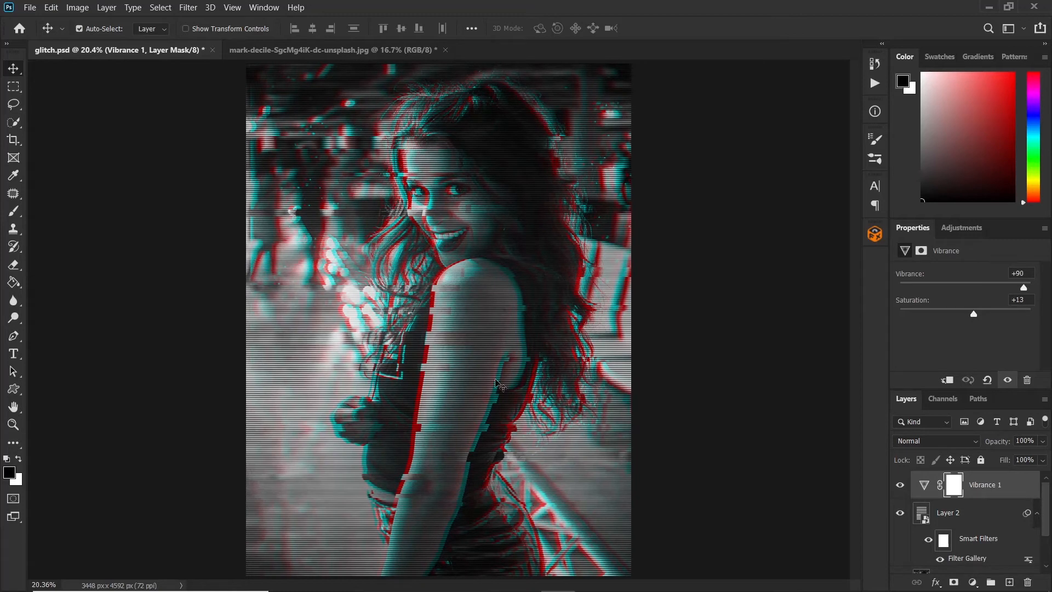
Add the text "GLITCH" in white 298 pt Broadway on a new type layer directly above Layer 1
{"action": "scroll", "coordinate": [964, 530], "scroll_direction": "down", "scroll_amount": 1}
{"action": "left_click", "coordinate": [973, 555]}
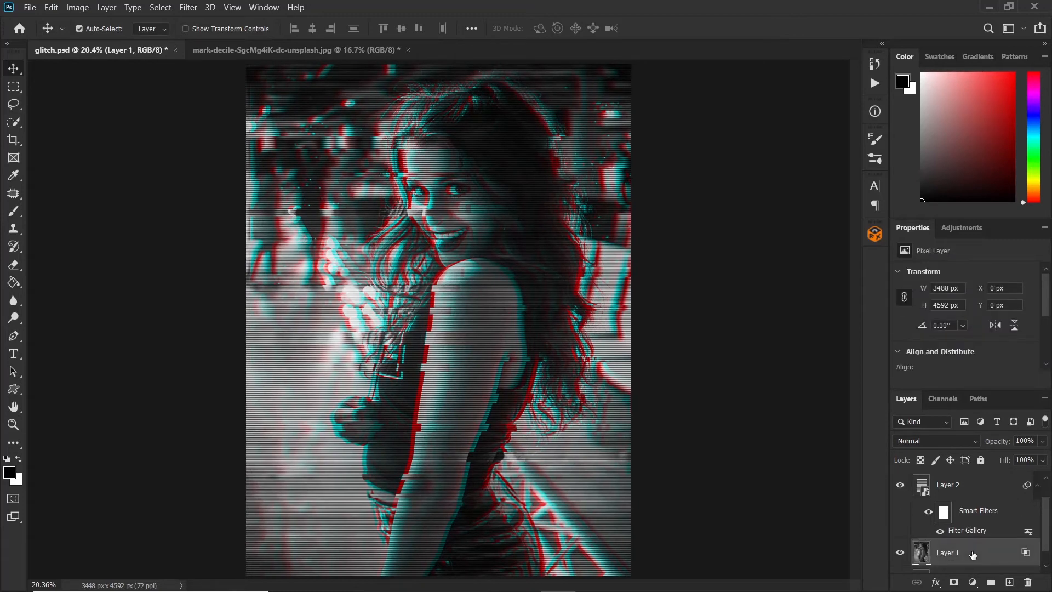
{"action": "left_click", "coordinate": [16, 362]}
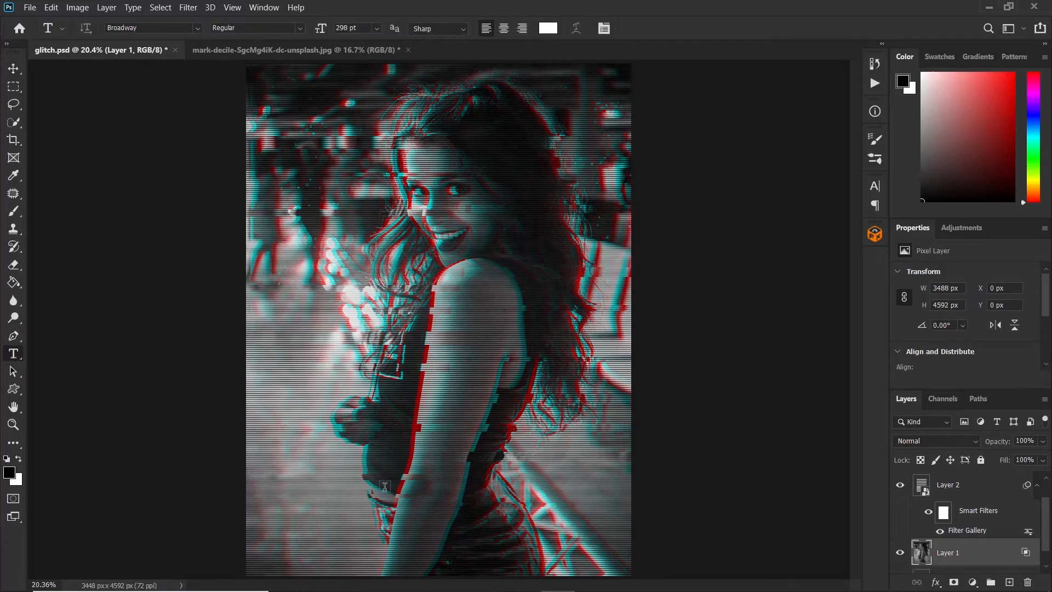
{"action": "left_click", "coordinate": [316, 464]}
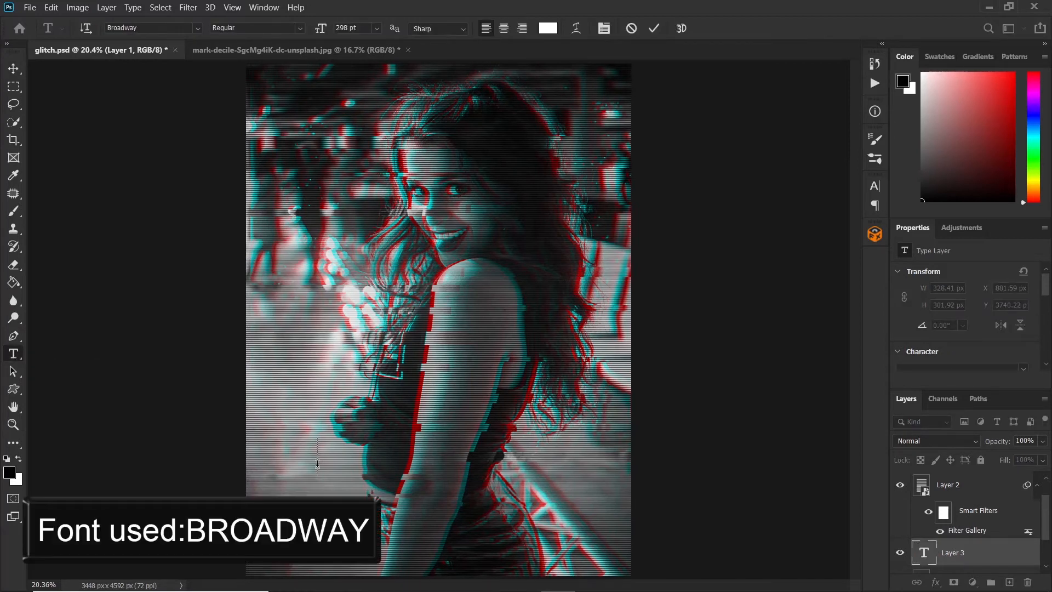
{"action": "type", "text": "CHIC"}
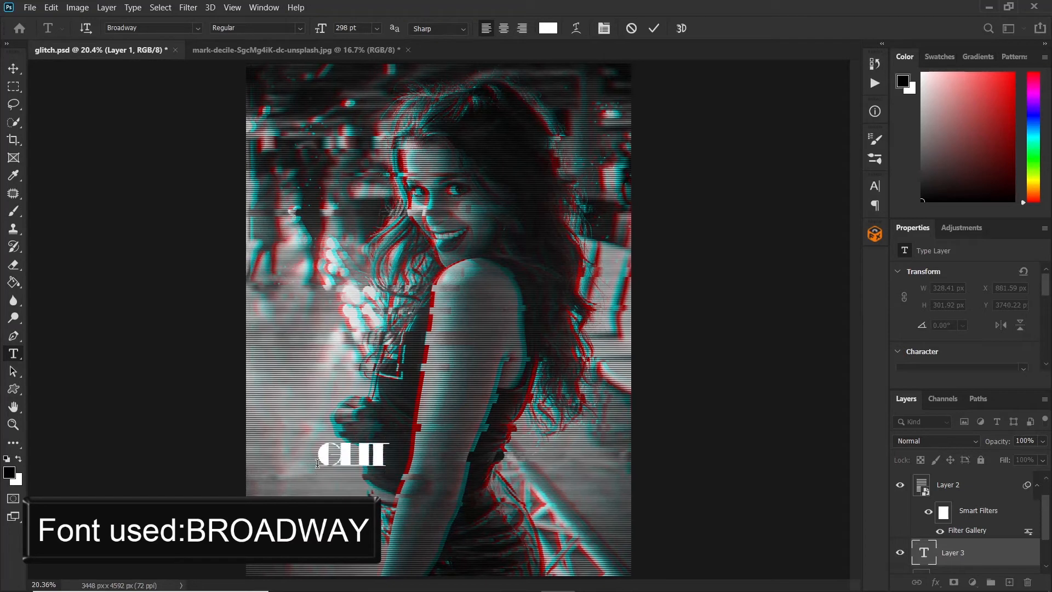
{"action": "type", "text": "H"}
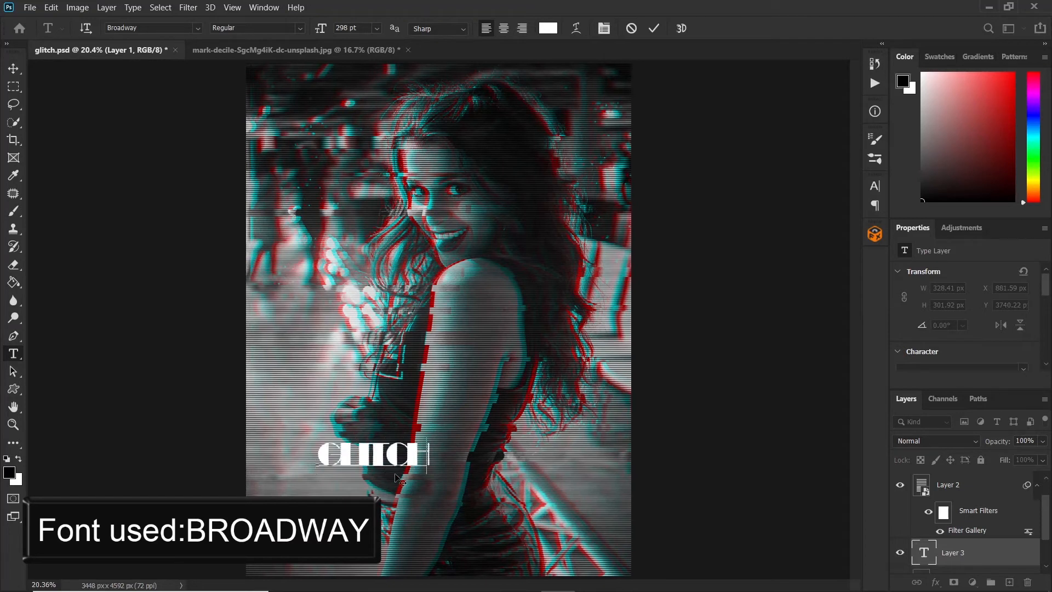
Enlarge the GLITCH text to about 2605 × 1148 px, place it across the photo's lower part, and rasterize it
{"action": "left_click", "coordinate": [14, 68]}
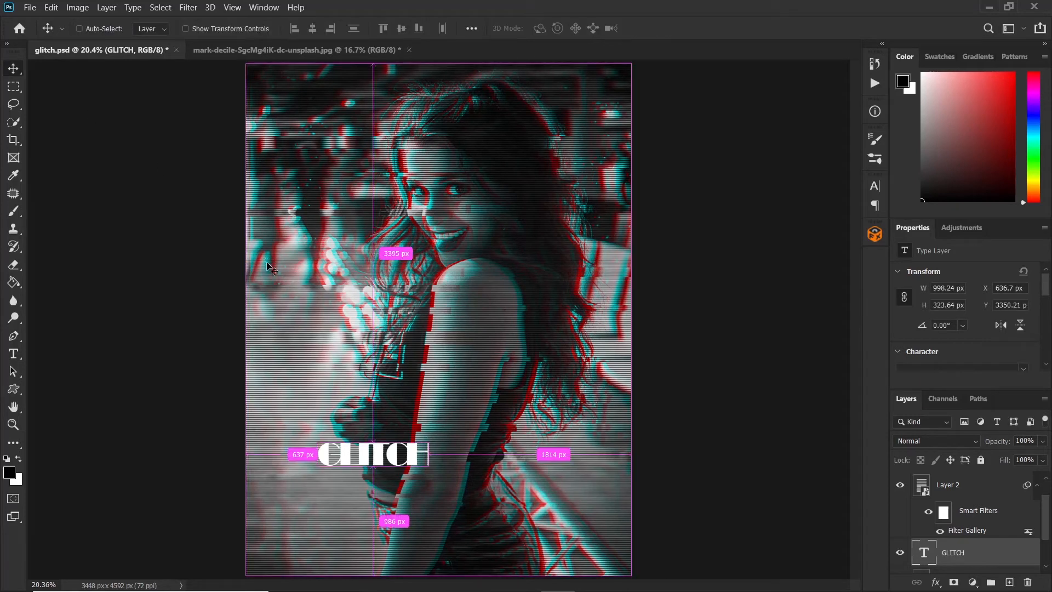
{"action": "key", "text": "ctrl+t"}
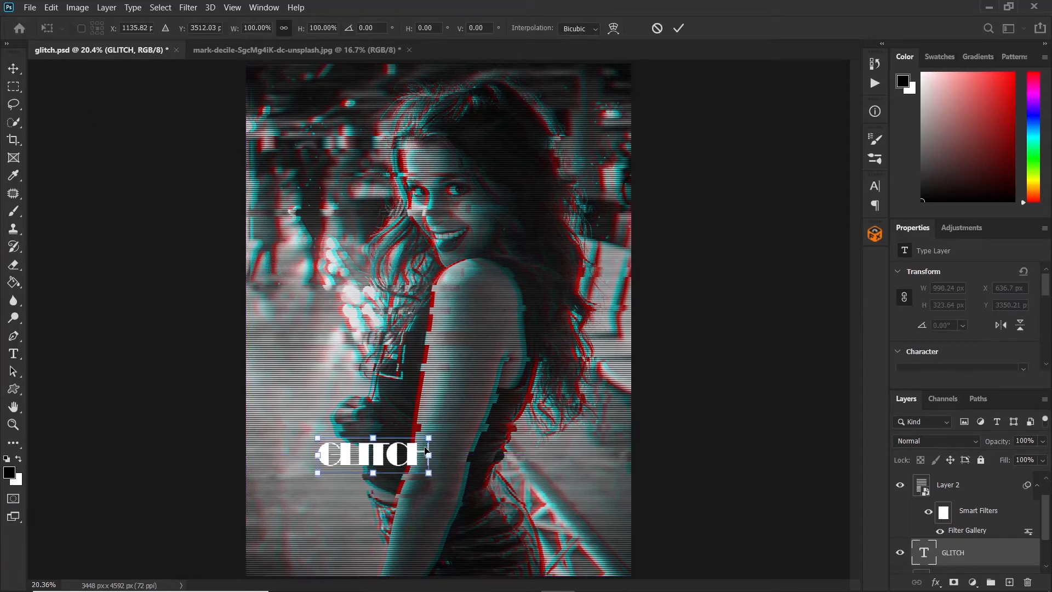
{"action": "left_click_drag", "start_coordinate": [428, 438], "coordinate": [601, 348]}
{"action": "left_click_drag", "start_coordinate": [568, 429], "coordinate": [590, 513]}
{"action": "left_click", "coordinate": [678, 28]}
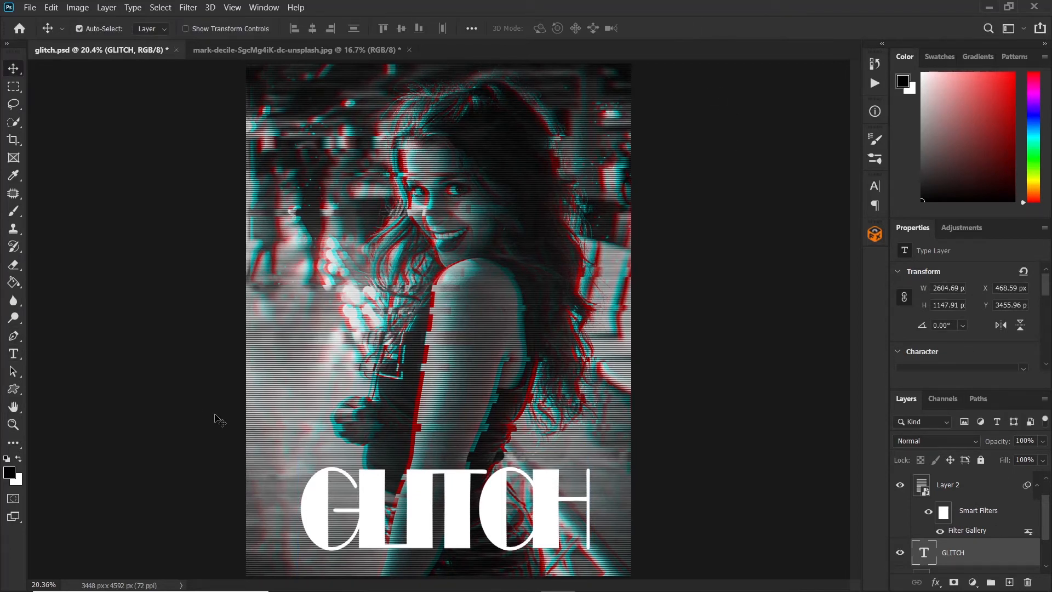
{"action": "right_click", "coordinate": [991, 560]}
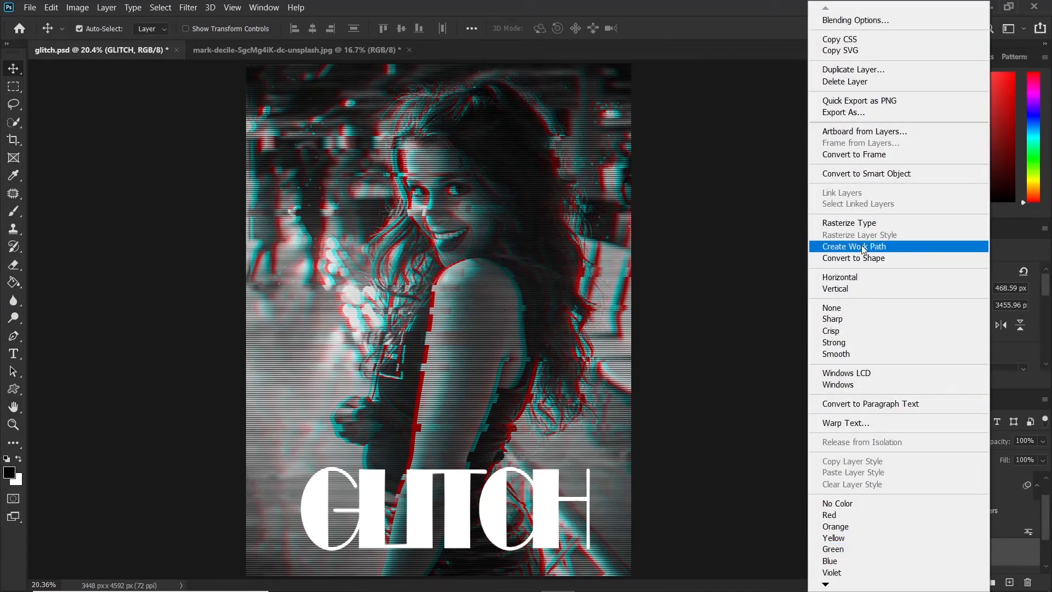
{"action": "left_click", "coordinate": [856, 222]}
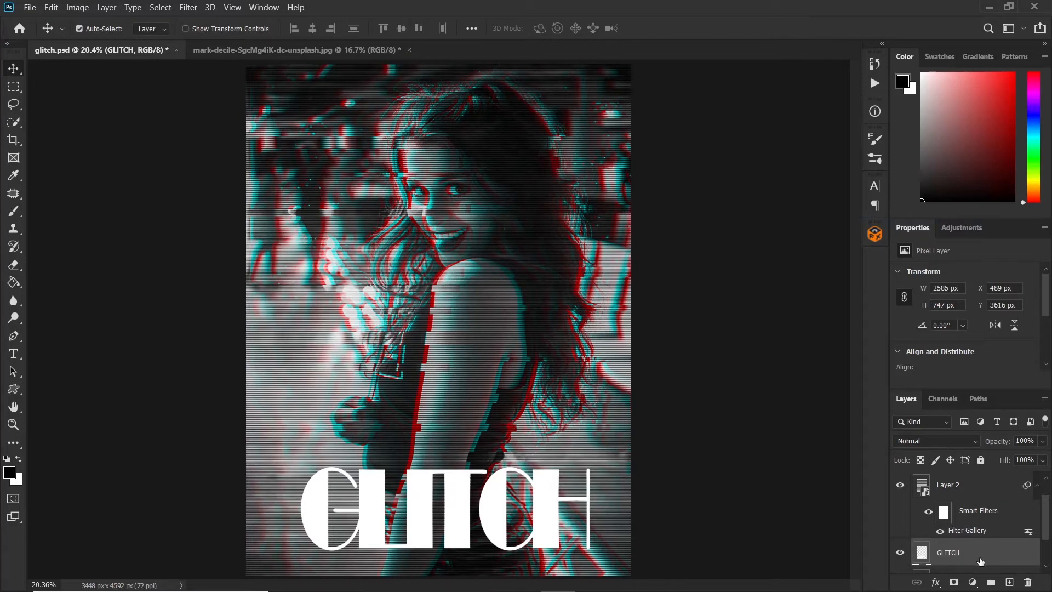
Duplicate the GLITCH layer and turn off the red channel in the copy's blending options
{"action": "key", "text": "ctrl+j"}
{"action": "scroll", "coordinate": [985, 519], "scroll_direction": "down", "scroll_amount": 2}
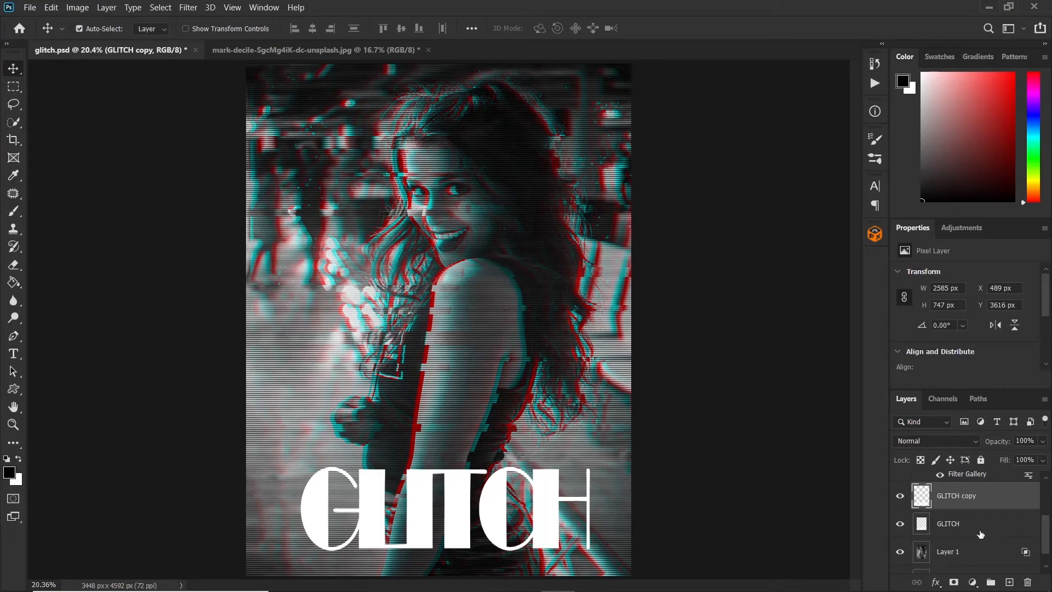
{"action": "scroll", "coordinate": [1014, 501], "scroll_direction": "up", "scroll_amount": 1}
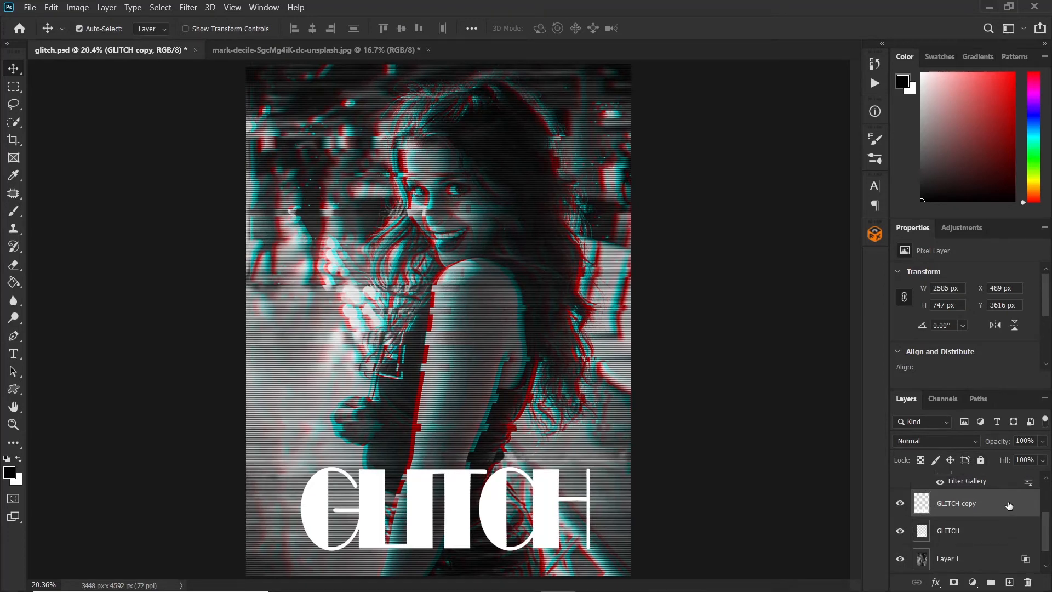
{"action": "right_click", "coordinate": [1009, 505]}
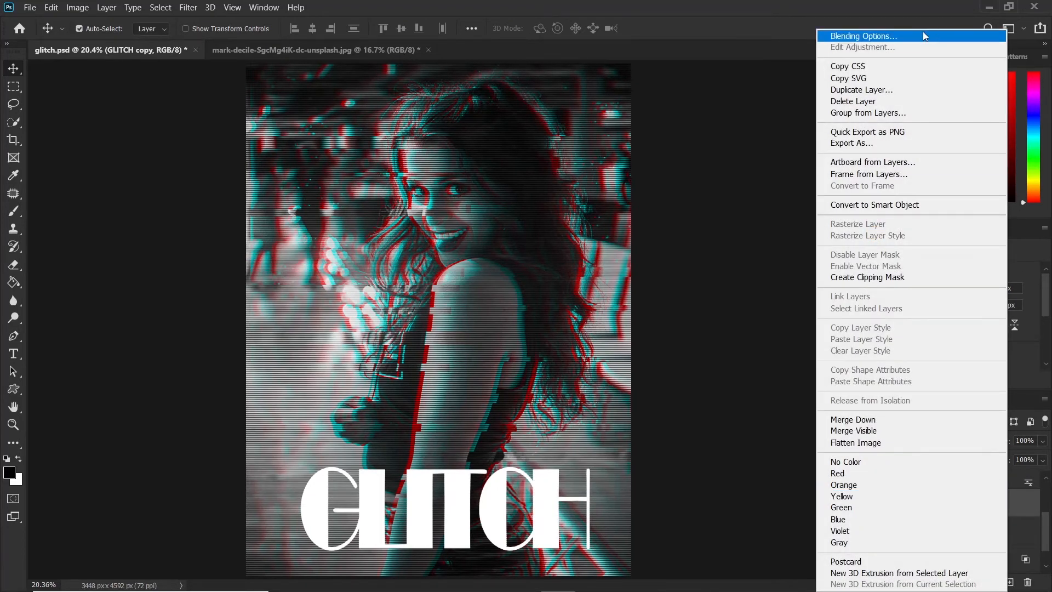
{"action": "left_click", "coordinate": [907, 36]}
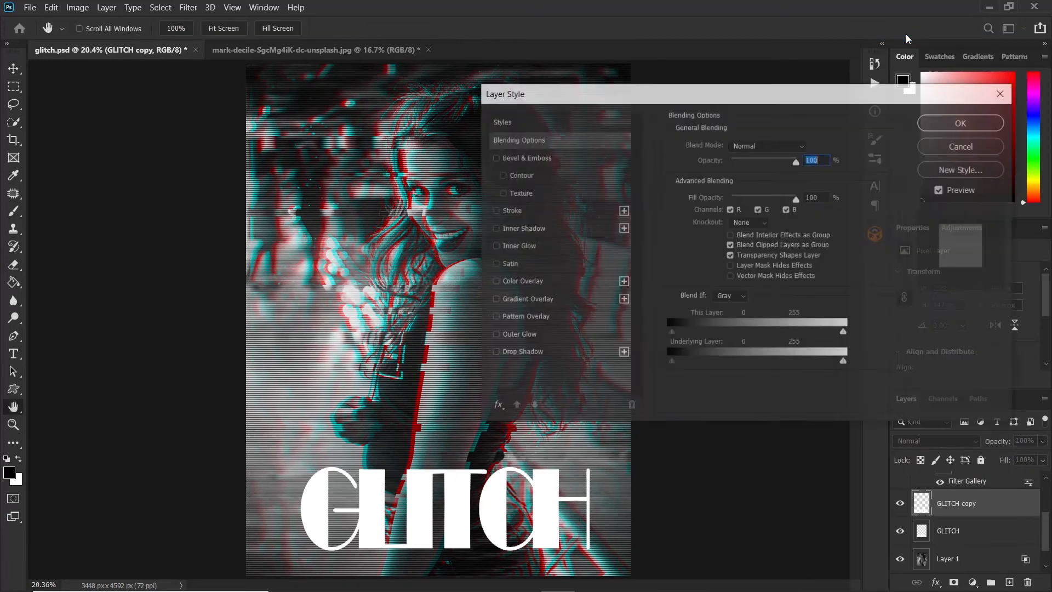
{"action": "left_click", "coordinate": [731, 209]}
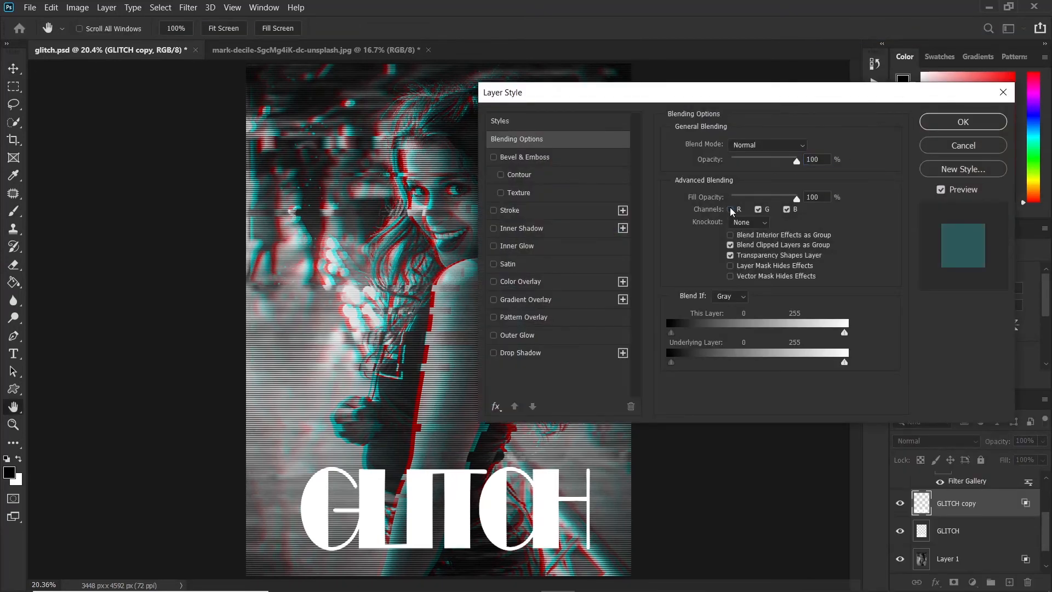
{"action": "left_click", "coordinate": [954, 125]}
Shift the GLITCH copy layer horizontally to the right to X 529 px
{"action": "key", "text": "shift+Left"}
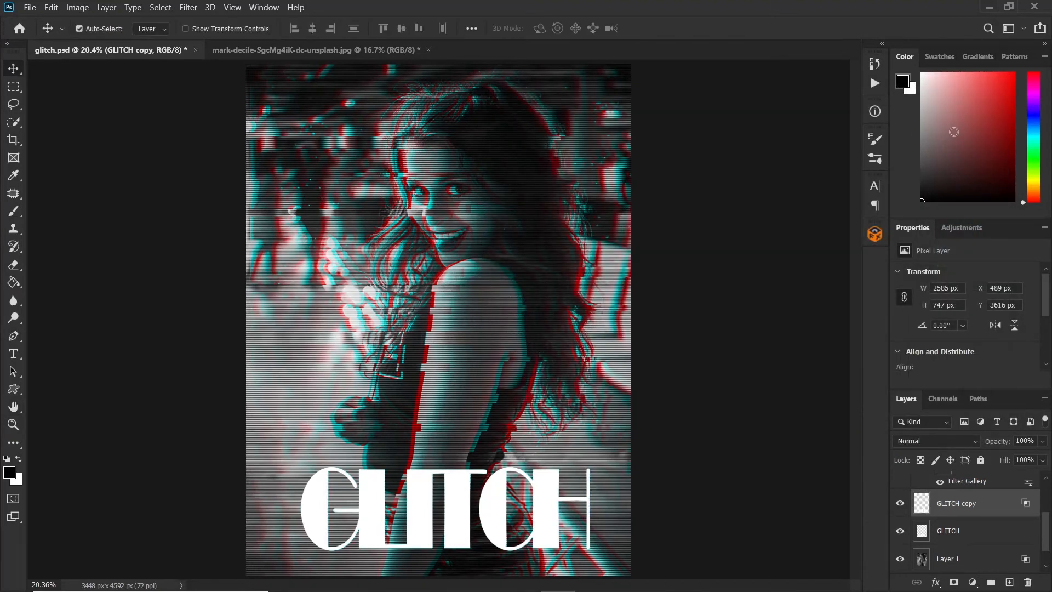
{"action": "key", "text": "shift+Right"}
{"action": "key", "text": "shift+Right"}
{"action": "key", "text": "shift+Right"}
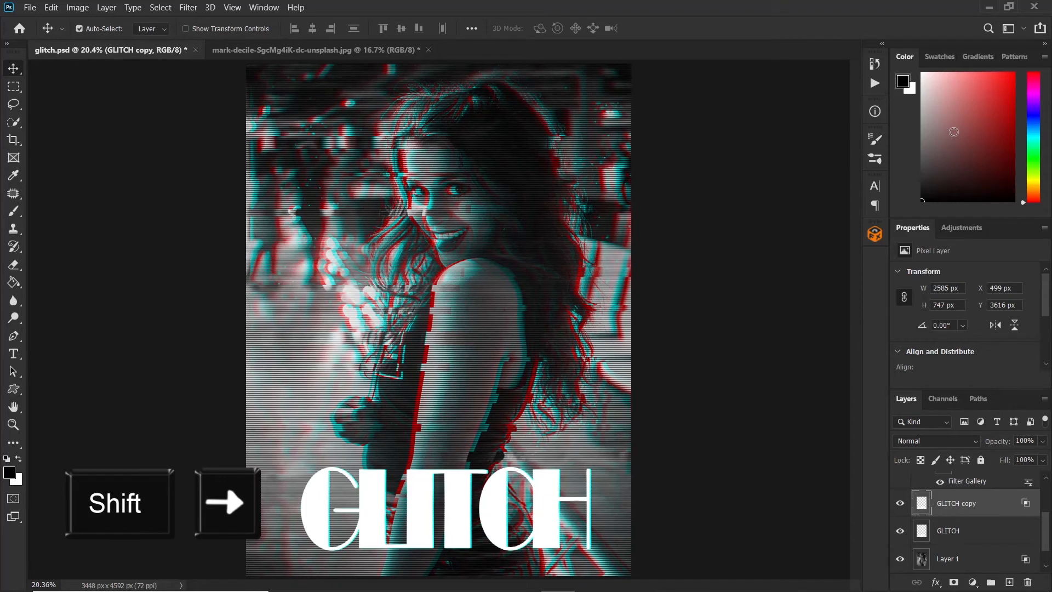
{"action": "key", "text": "shift+Right"}
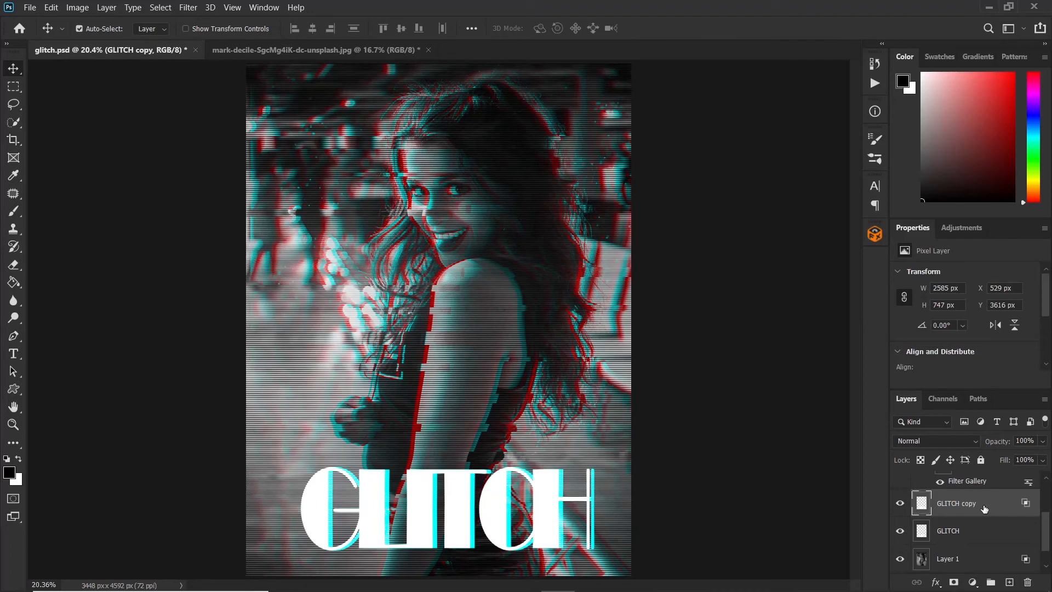
Turn off the green and blue channels in the original GLITCH layer's blending options
{"action": "left_click", "coordinate": [988, 529]}
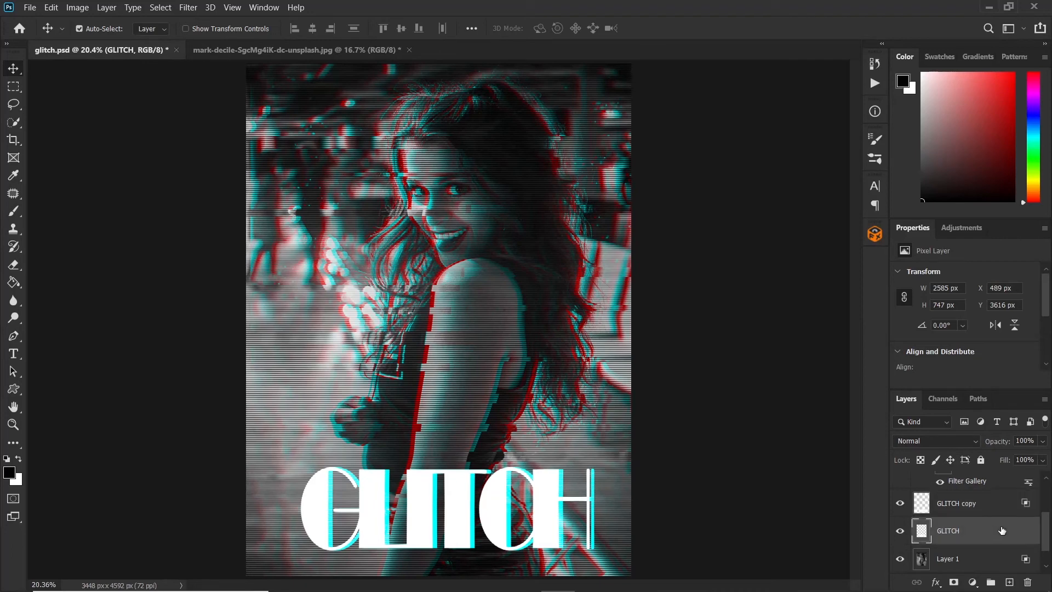
{"action": "right_click", "coordinate": [995, 531]}
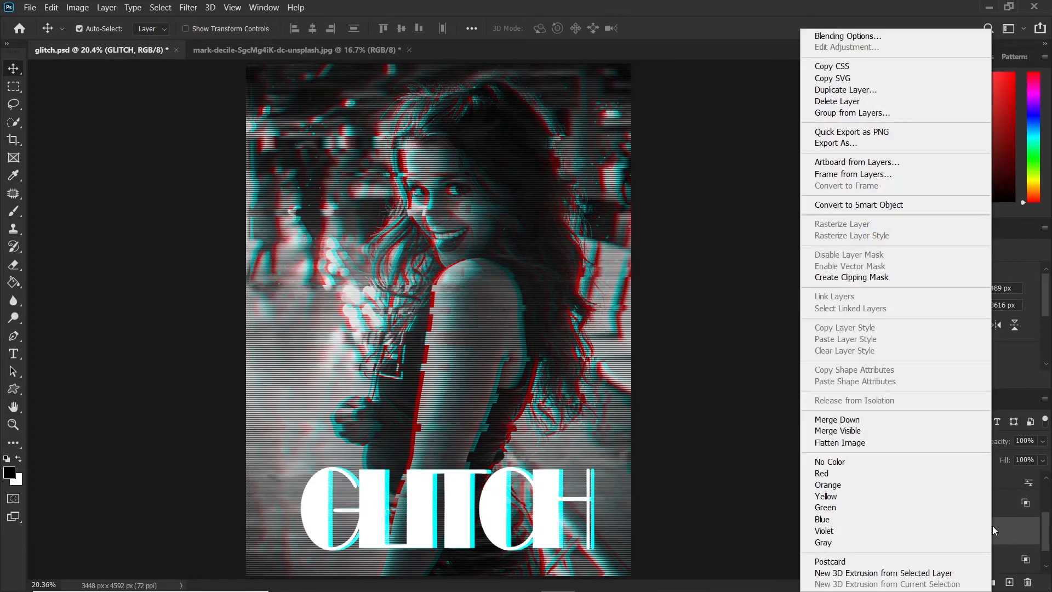
{"action": "left_click", "coordinate": [873, 35]}
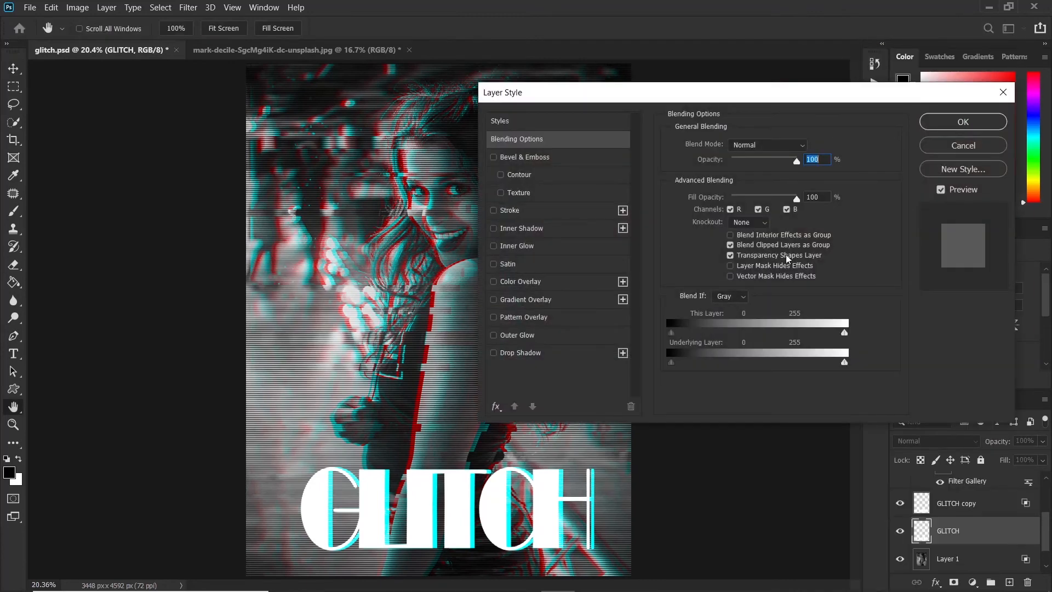
{"action": "left_click", "coordinate": [759, 209]}
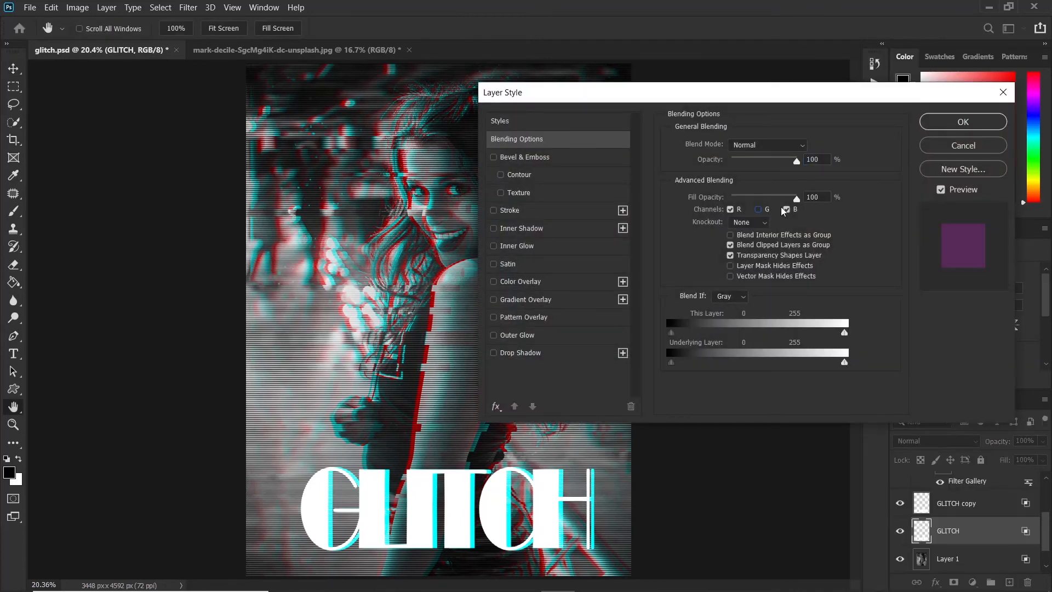
{"action": "left_click", "coordinate": [786, 210]}
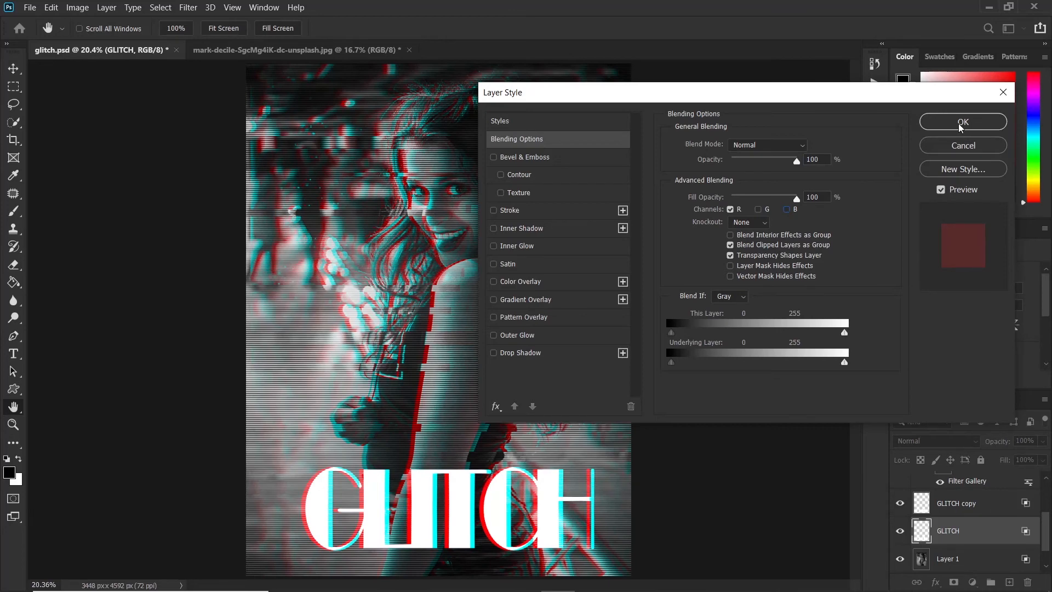
{"action": "left_click", "coordinate": [962, 122]}
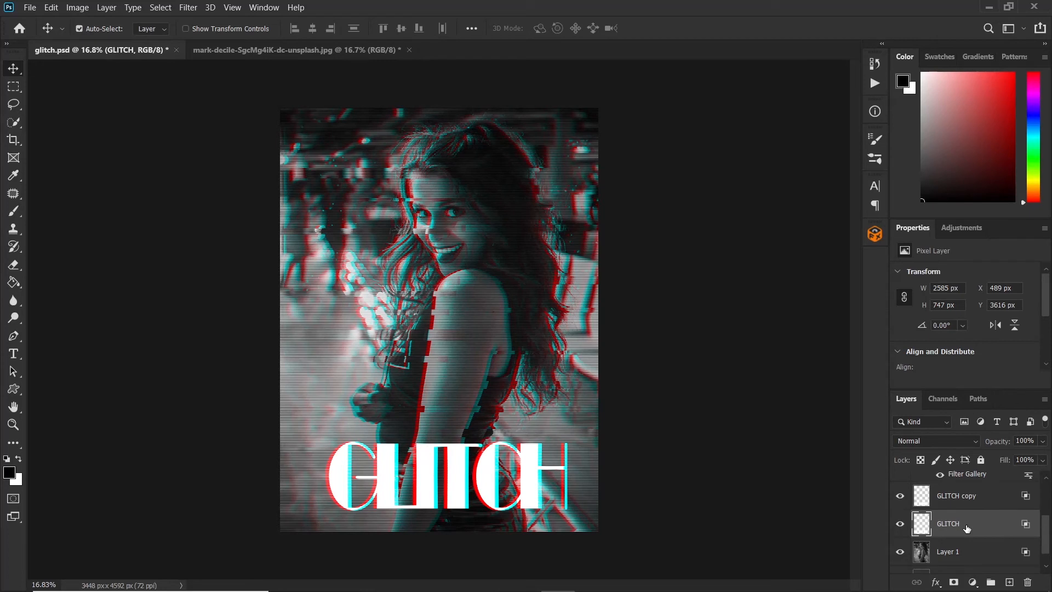
Merge the GLITCH and GLITCH copy layers into one layer
{"action": "key", "text": "ctrl"}
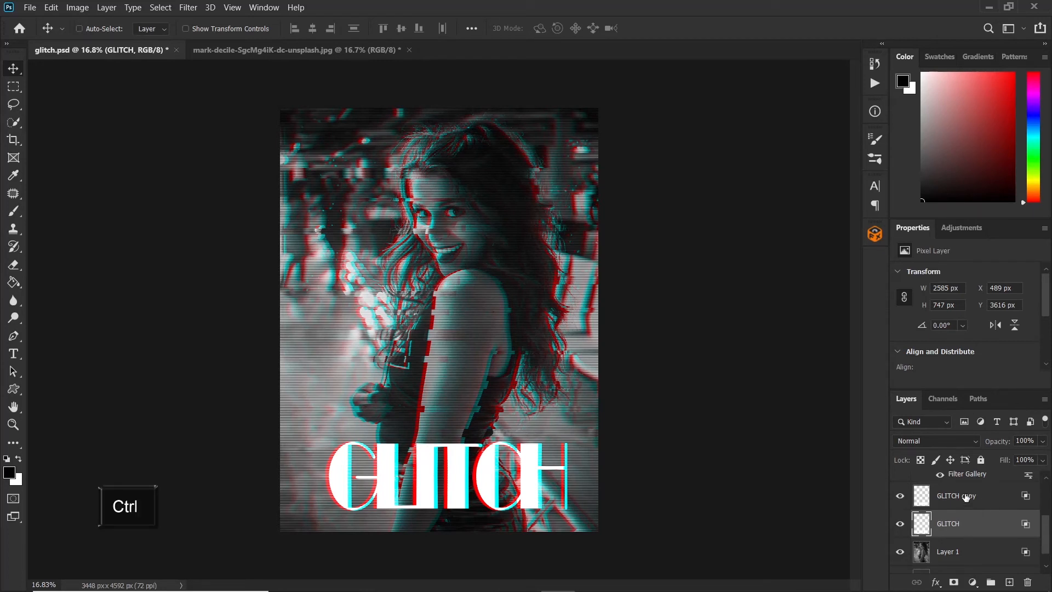
{"action": "left_click", "coordinate": [981, 500], "text": "ctrl"}
{"action": "right_click", "coordinate": [980, 497]}
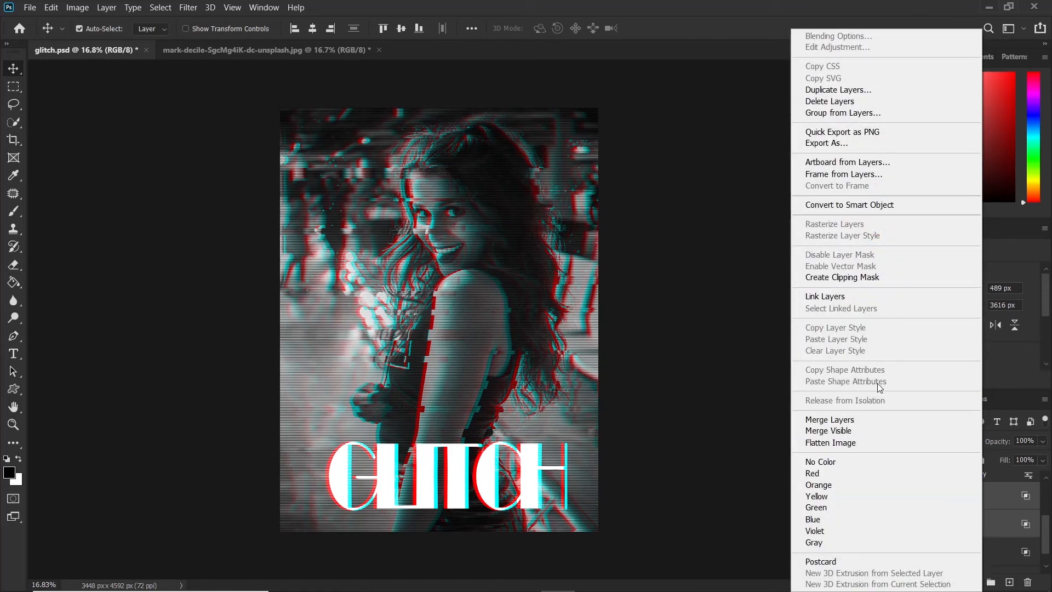
{"action": "left_click", "coordinate": [838, 420]}
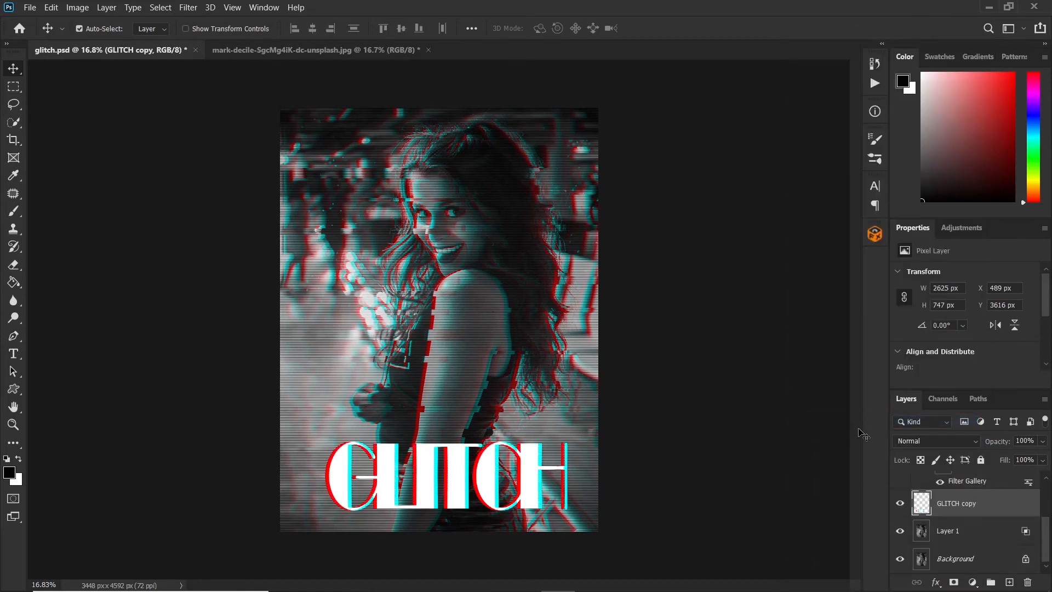
Select a strip about 3265 × 316 px across the title's upper part and shift its pixels left to X 467 px
{"action": "left_click", "coordinate": [13, 86]}
{"action": "mouse_move", "coordinate": [297, 433]}
{"action": "left_mouse_down"}
{"action": "mouse_move", "coordinate": [485, 457]}
{"action": "mouse_move", "coordinate": [648, 461]}
{"action": "left_mouse_up"}
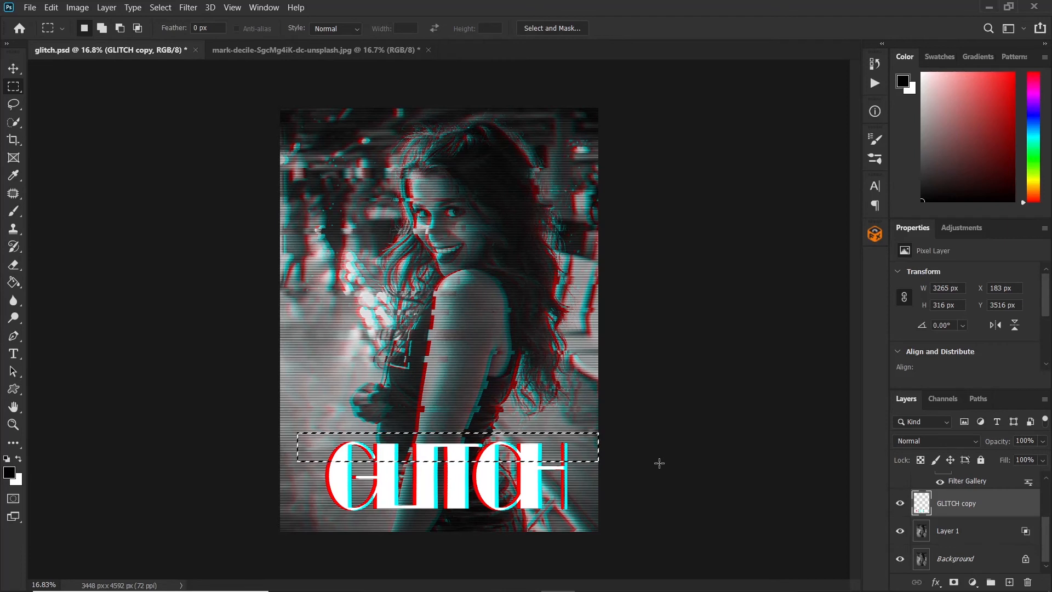
{"action": "left_click", "coordinate": [14, 69]}
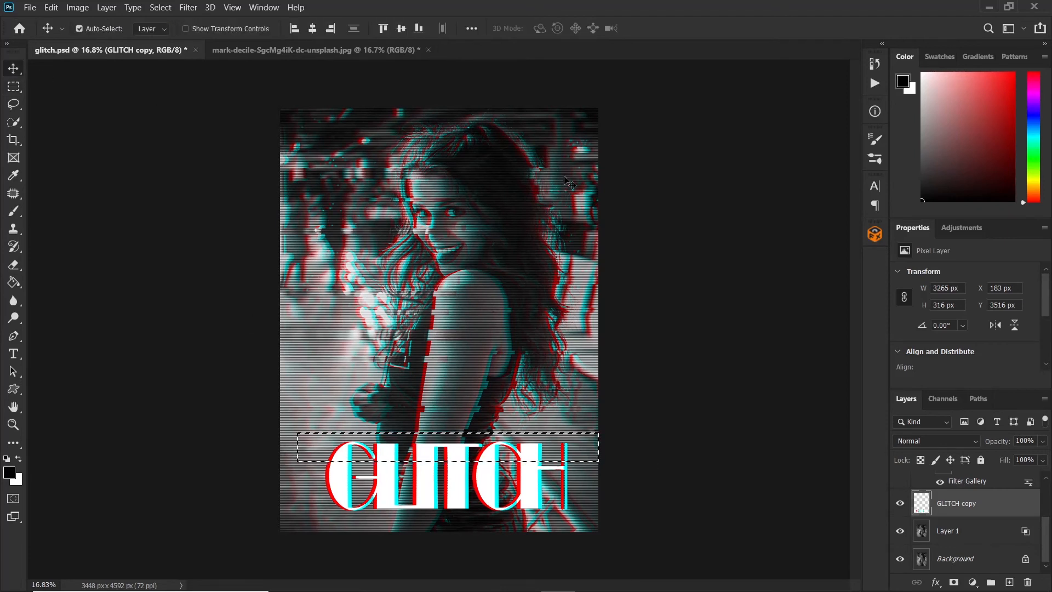
{"action": "key", "text": "Left"}
{"action": "key", "text": "Left"}
{"action": "key", "text": "Left"}
{"action": "key", "text": "Left"}
{"action": "key", "text": "Left"}
{"action": "key", "text": "Left"}
{"action": "key", "text": "Left"}
{"action": "key", "text": "Left"}
{"action": "key", "text": "Left"}
{"action": "key", "text": "Left"}
{"action": "key", "text": "Left"}
{"action": "key", "text": "Left"}
{"action": "key", "text": "Left"}
{"action": "key", "text": "Left"}
{"action": "key", "text": "Left"}
{"action": "key", "text": "Left"}
{"action": "key", "text": "Left"}
{"action": "key", "text": "Left"}
{"action": "key", "text": "Left"}
{"action": "key", "text": "Left"}
{"action": "key", "text": "Left"}
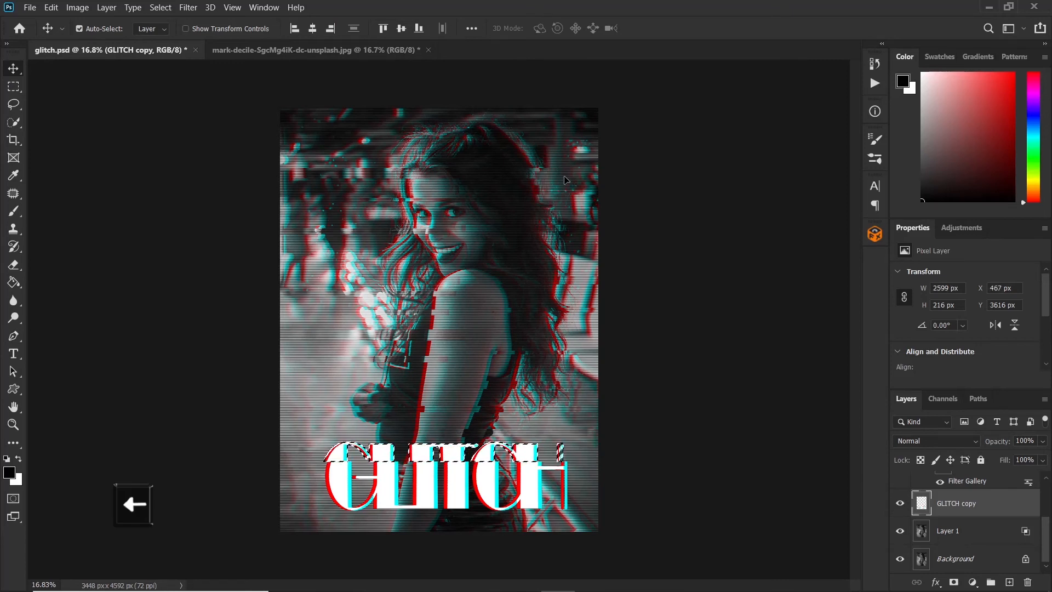
Select a thin strip about 1206 × 49 px across the middle of the letters C and H and shift its pixels right
{"action": "left_click", "coordinate": [14, 87]}
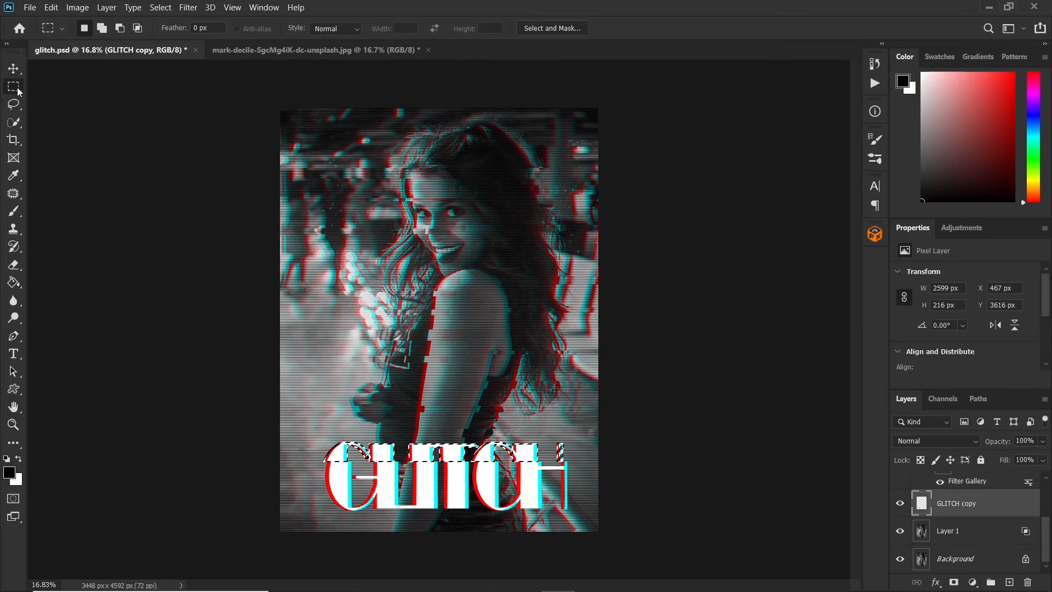
{"action": "left_click_drag", "start_coordinate": [476, 480], "coordinate": [586, 482]}
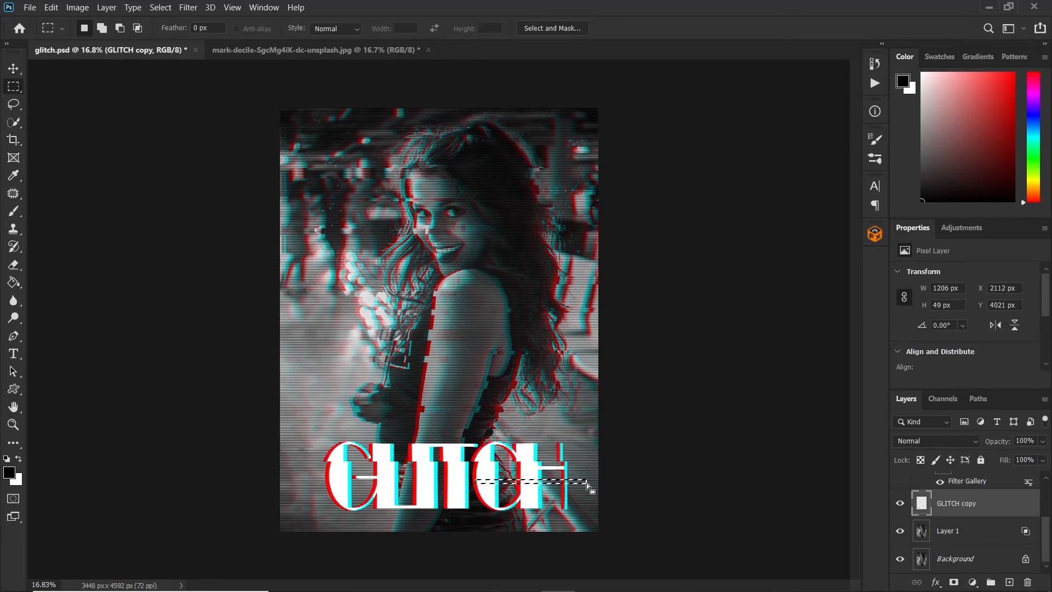
{"action": "key", "text": "v"}
{"action": "key", "text": "v"}
{"action": "key", "text": "Right"}
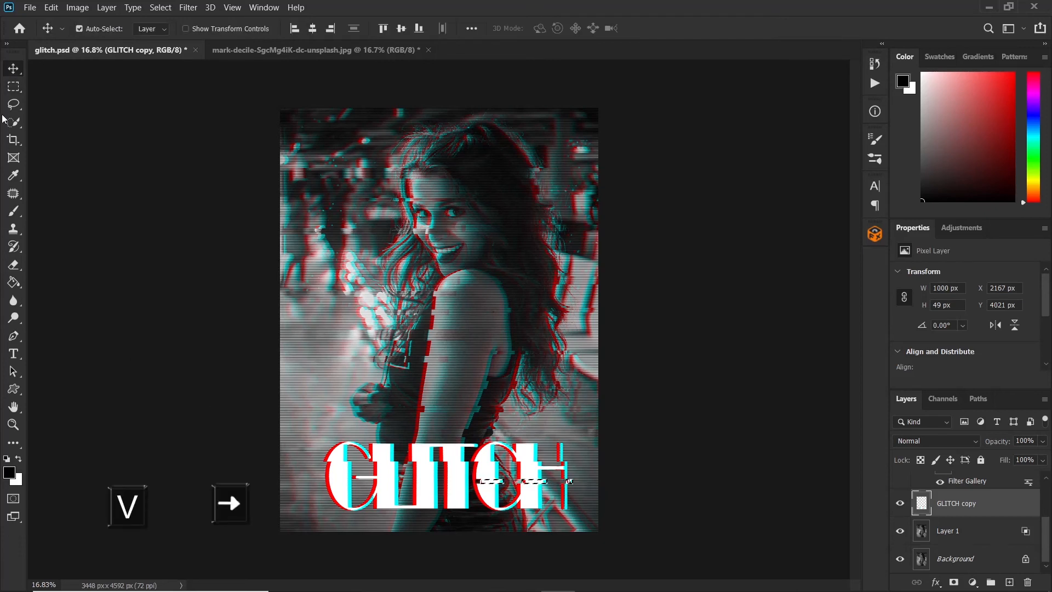
Select a strip about 73 px tall across the lower part of G and L, shift its pixels left, and deselect
{"action": "key", "text": "m"}
{"action": "left_click_drag", "start_coordinate": [431, 485], "coordinate": [304, 491]}
{"action": "key", "text": "v"}
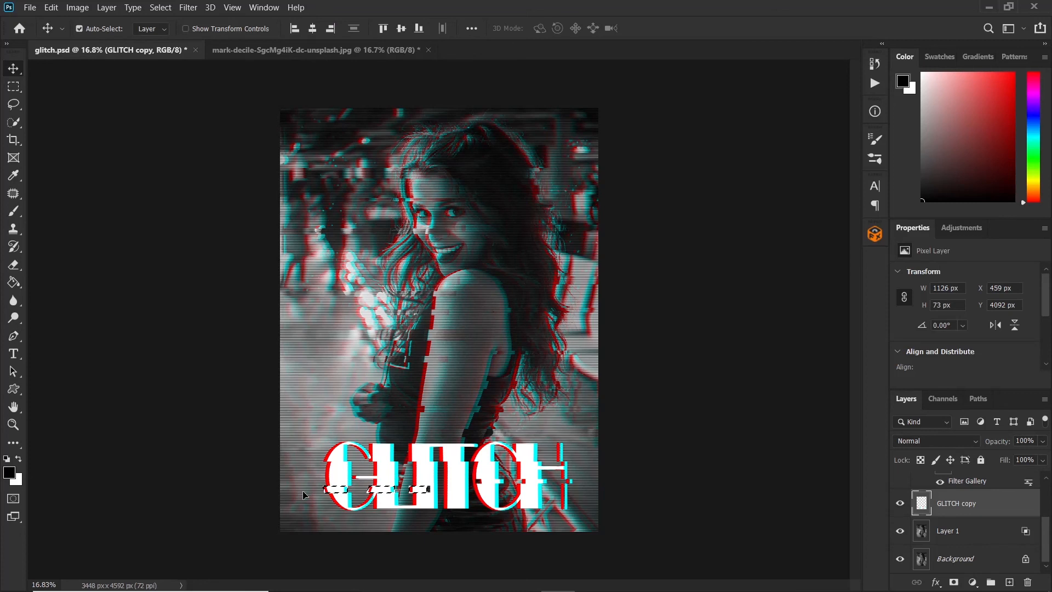
{"action": "key", "text": "ctrl+d"}
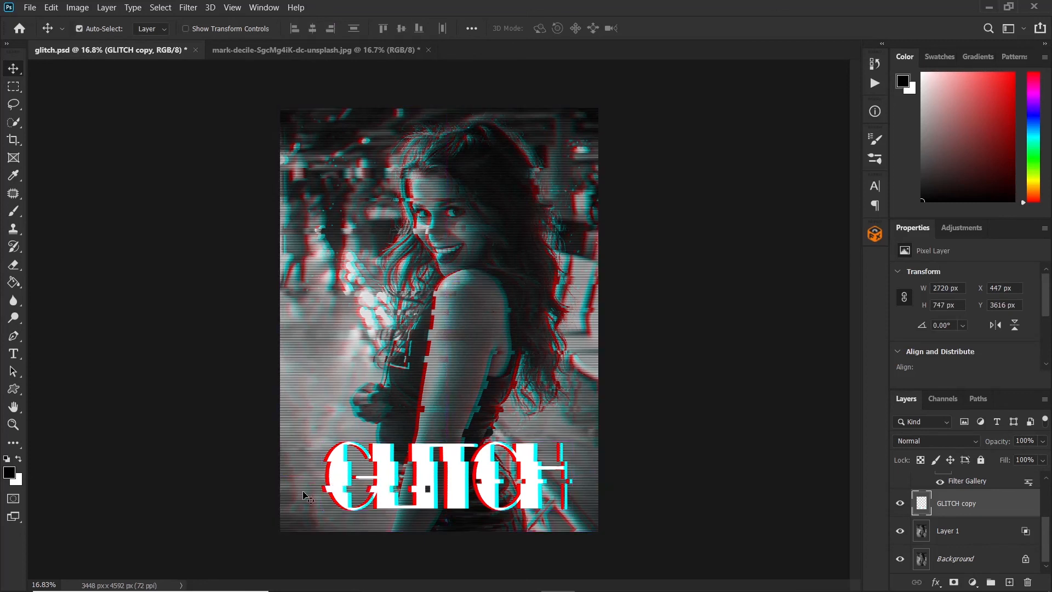
Select a strip about 678 × 72 px across the middle of the letters I and T, shift its pixels sideways, and deselect
{"action": "left_click", "coordinate": [13, 86]}
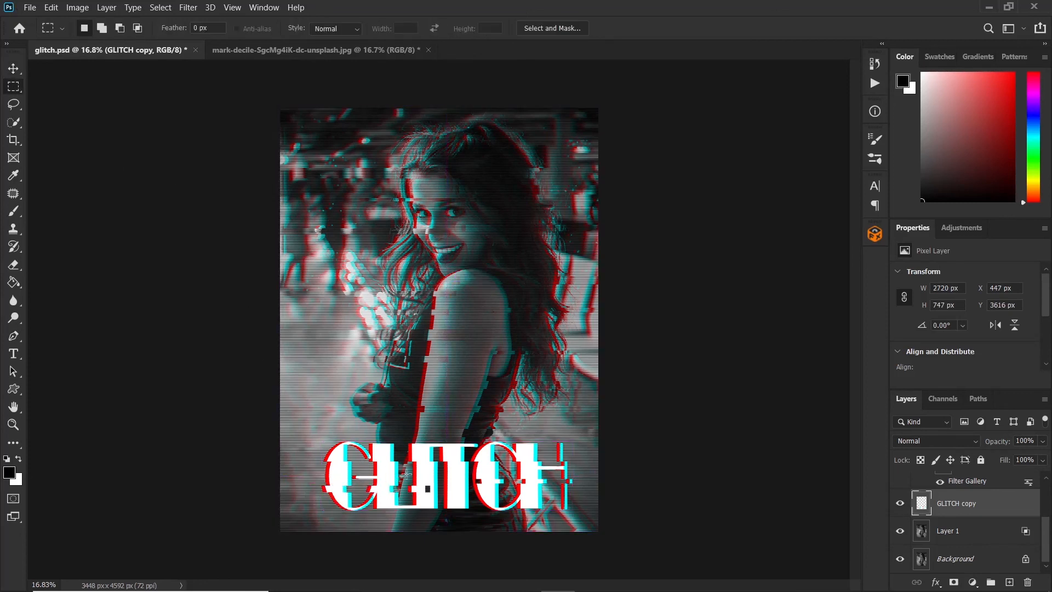
{"action": "left_click_drag", "start_coordinate": [410, 472], "coordinate": [472, 480]}
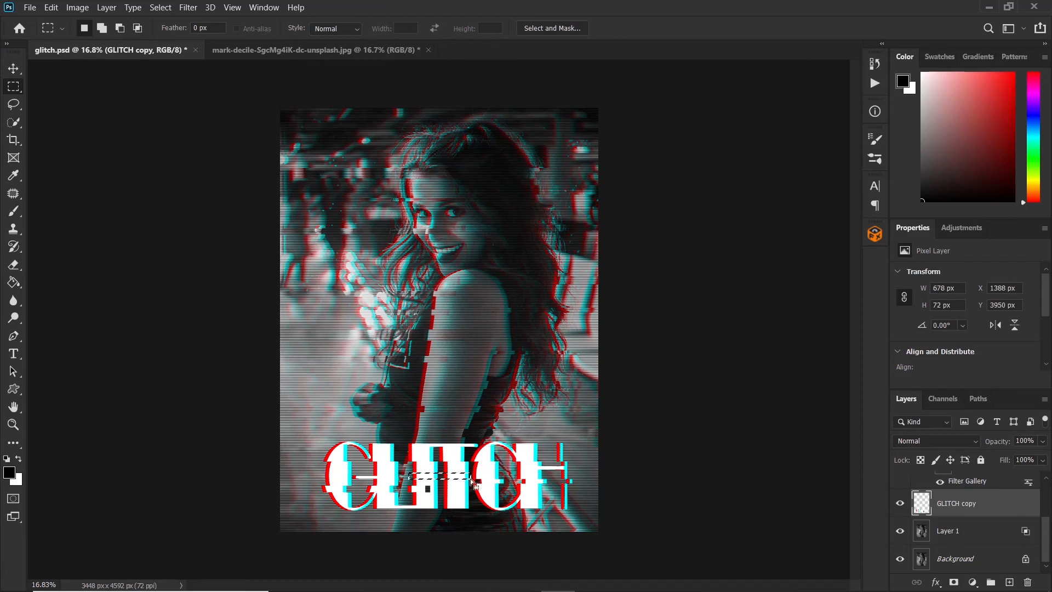
{"action": "key", "text": "v"}
{"action": "key", "text": "ctrl+d"}
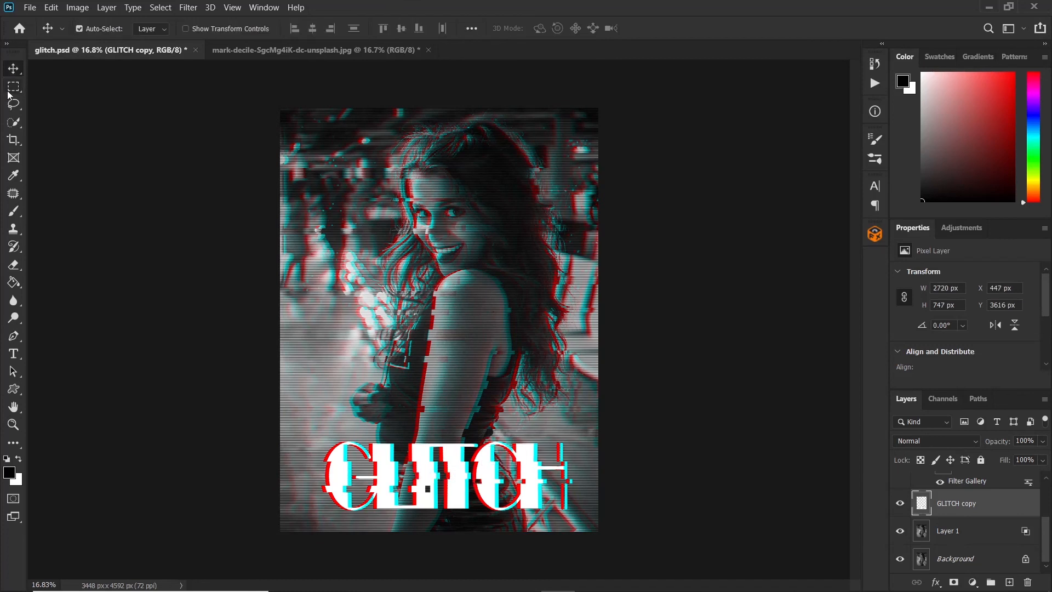
Select a small block on the left edge of the G, shift it left to X 430 px, and deselect
{"action": "left_click", "coordinate": [12, 88]}
{"action": "left_click_drag", "start_coordinate": [319, 468], "coordinate": [344, 477]}
{"action": "key", "text": "v"}
{"action": "key", "text": "Left"}
{"action": "key", "text": "Left"}
{"action": "key", "text": "Left"}
{"action": "key", "text": "Left"}
{"action": "key", "text": "Left"}
{"action": "key", "text": "Left"}
{"action": "key", "text": "Left"}
{"action": "key", "text": "Left"}
{"action": "key", "text": "Left"}
{"action": "key", "text": "Left"}
{"action": "key", "text": "Left"}
{"action": "key", "text": "Left"}
{"action": "key", "text": "Left"}
{"action": "key", "text": "Left"}
{"action": "key", "text": "Left"}
{"action": "key", "text": "Left"}
{"action": "key", "text": "Left"}
{"action": "key", "text": "Left"}
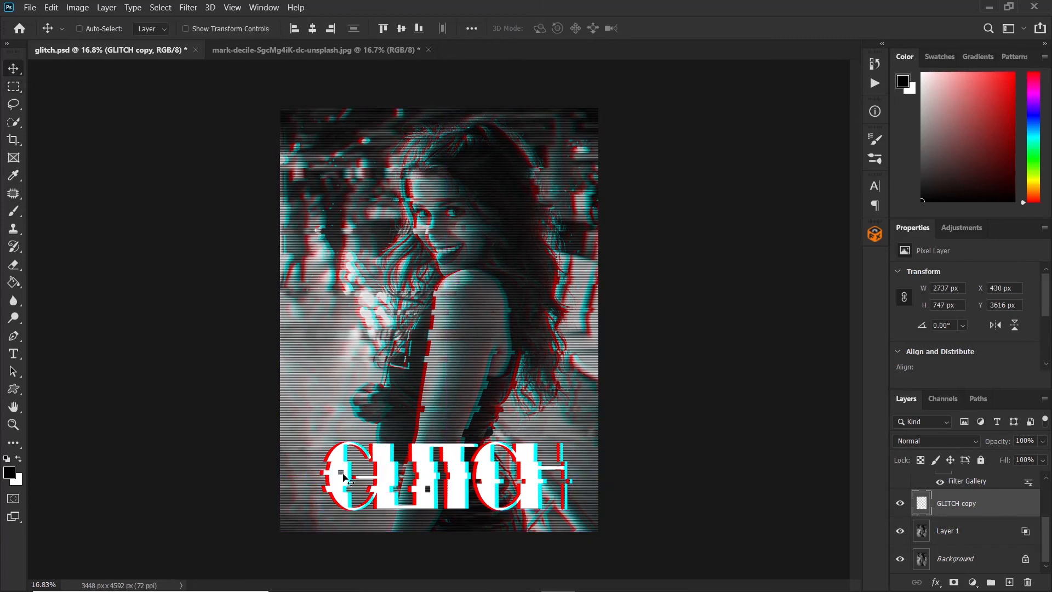
{"action": "key", "text": "ctrl+d"}
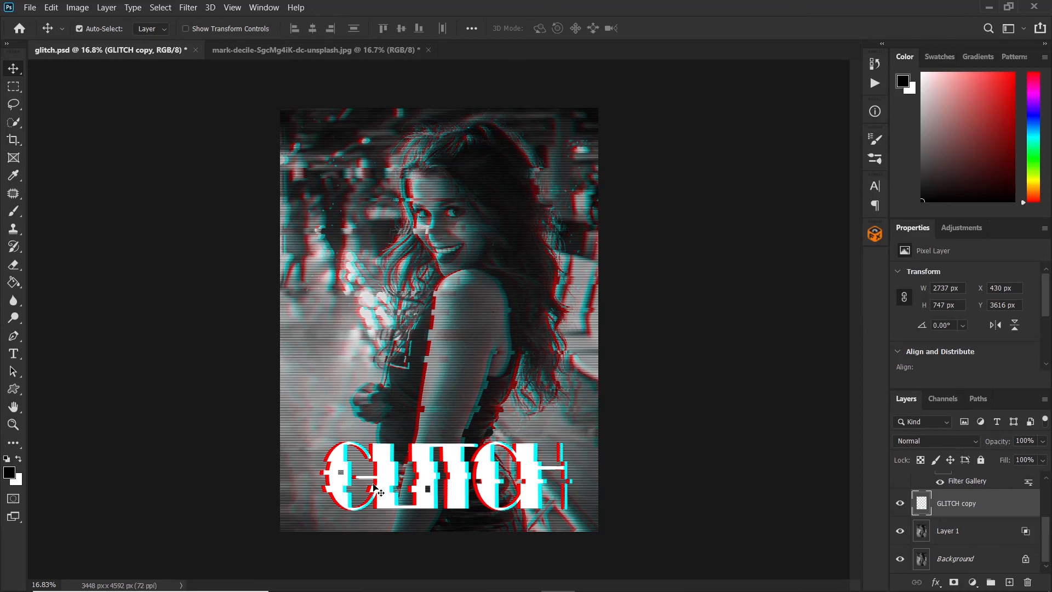